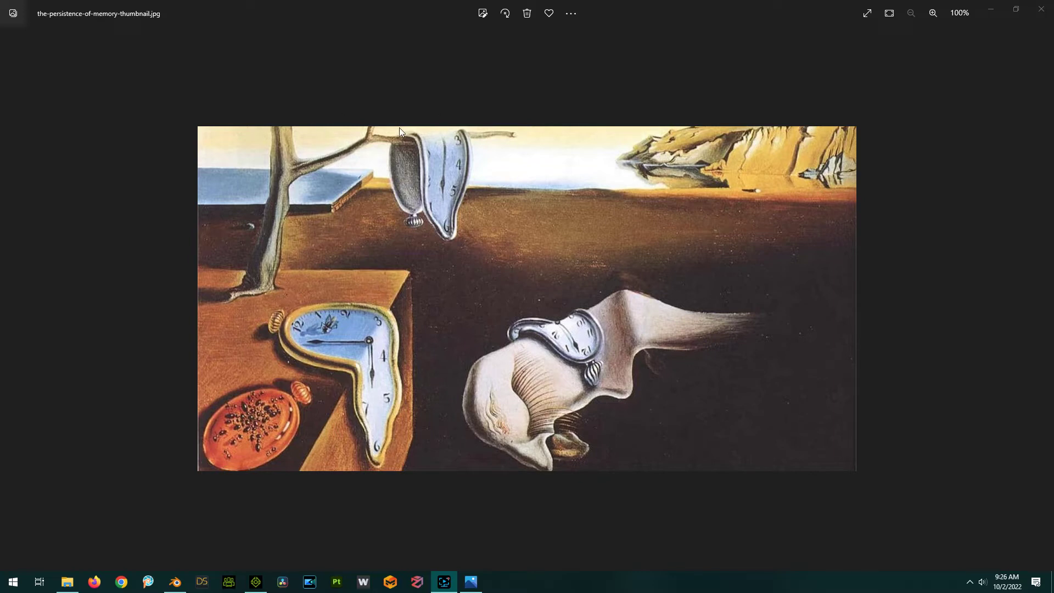
Step: Bring the Dalí clock scene forward and toggle the camera's Depth of Field off and back on
left_click(997, 8)
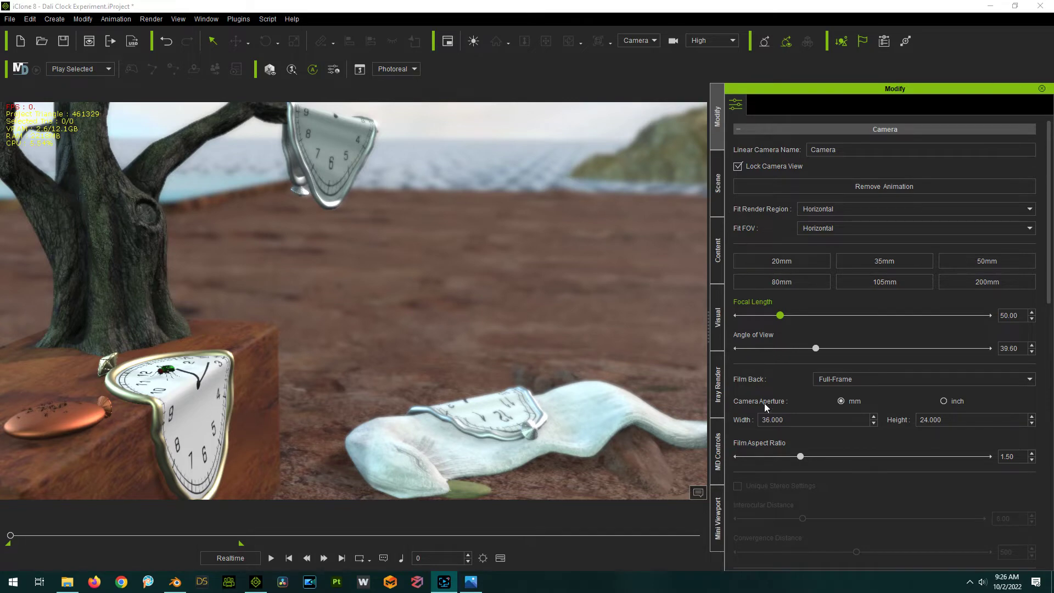
scroll(771, 439, "down", 9)
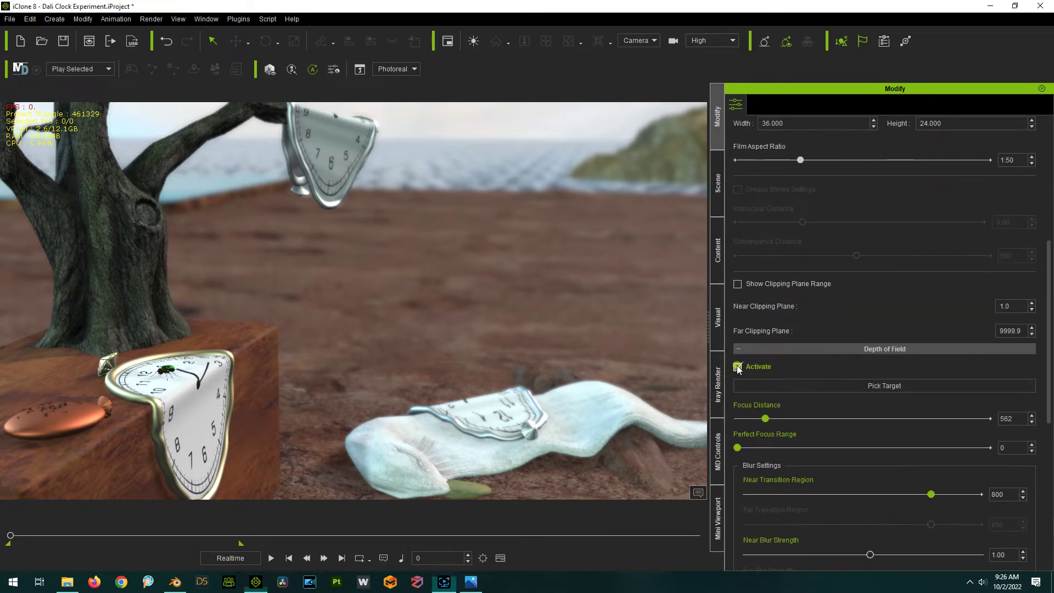
left_click(737, 367)
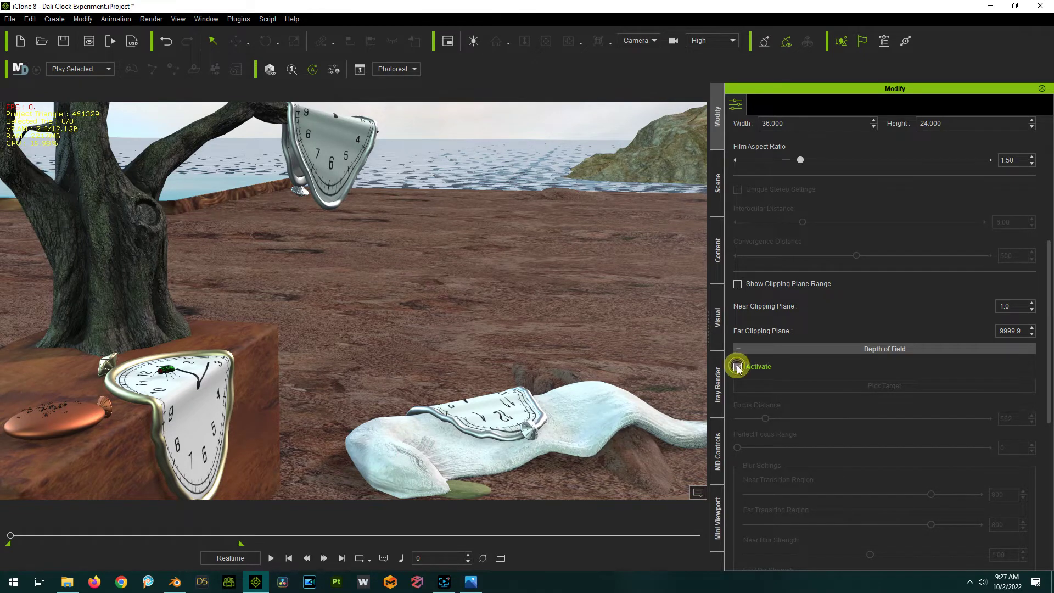
left_click(737, 367)
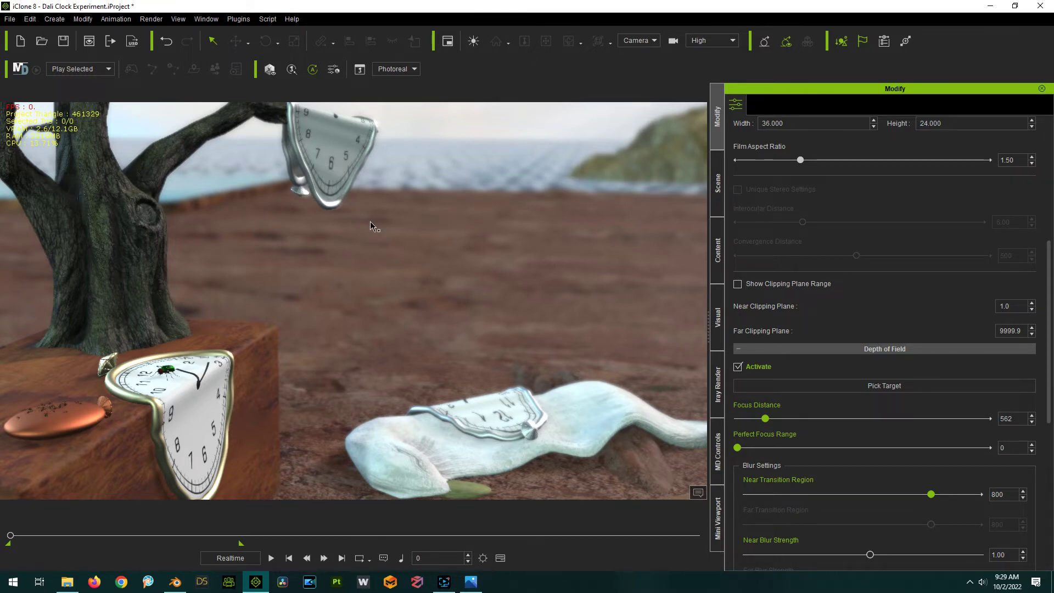
Step: Select the hanging clock and confirm it as Dali_Clock_v4 in the scene list
left_click(331, 190)
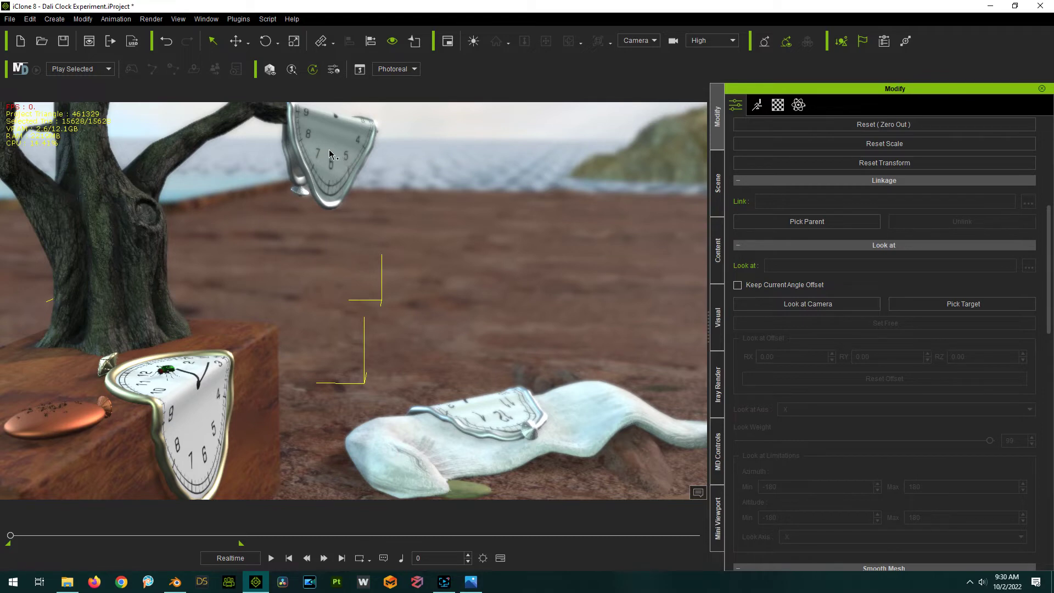
left_click(717, 196)
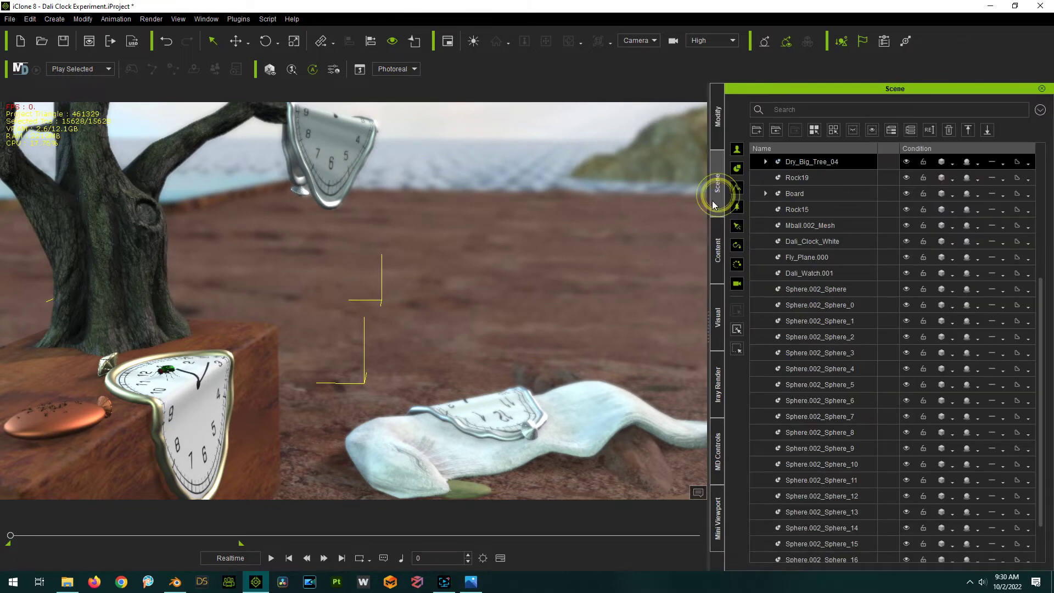
scroll(805, 160, "up", 3)
left_click(326, 166)
left_click(326, 166)
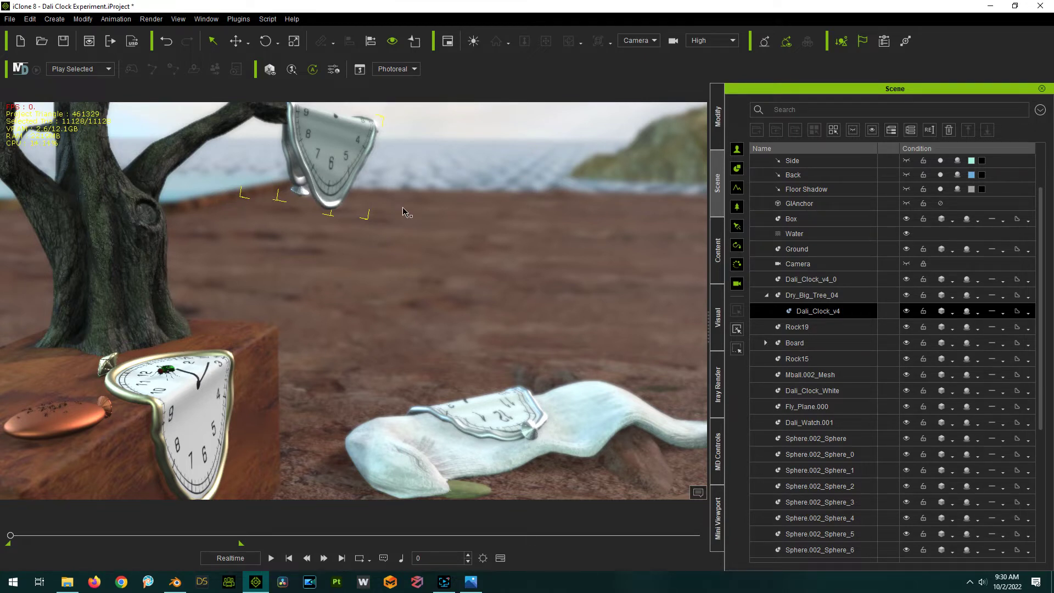
Step: Open the clock's Motion options and launch Morph Creator for Dali_Clock_v4
left_click(718, 116)
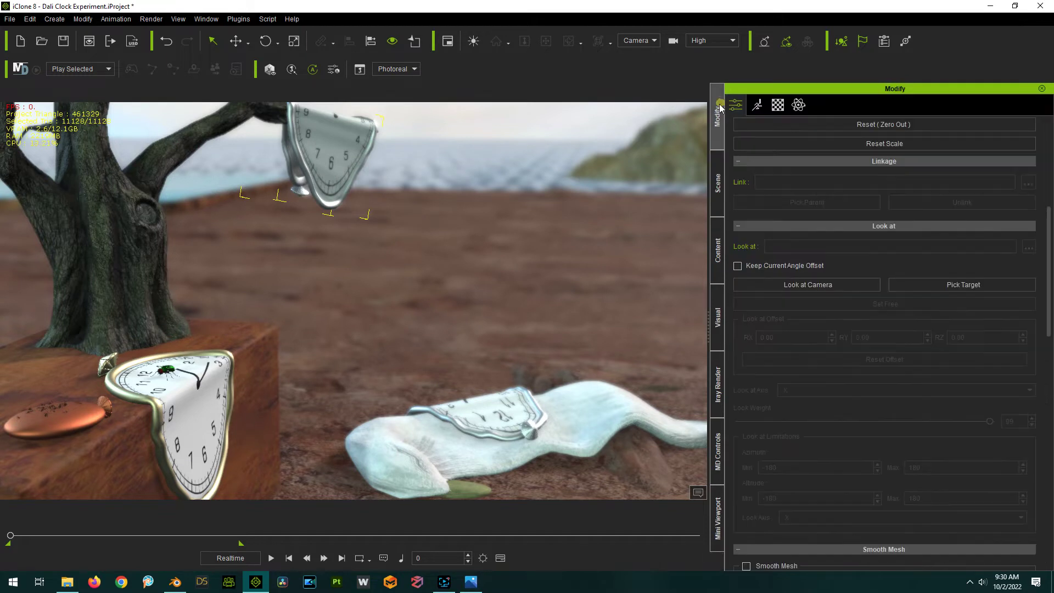
left_click(756, 105)
left_click(906, 199)
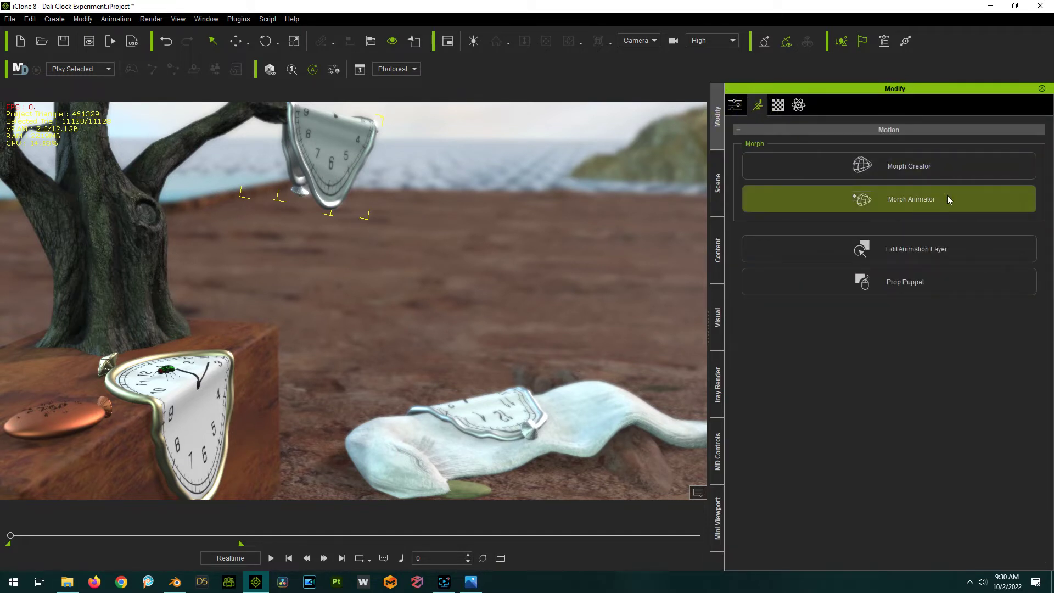
left_click(909, 169)
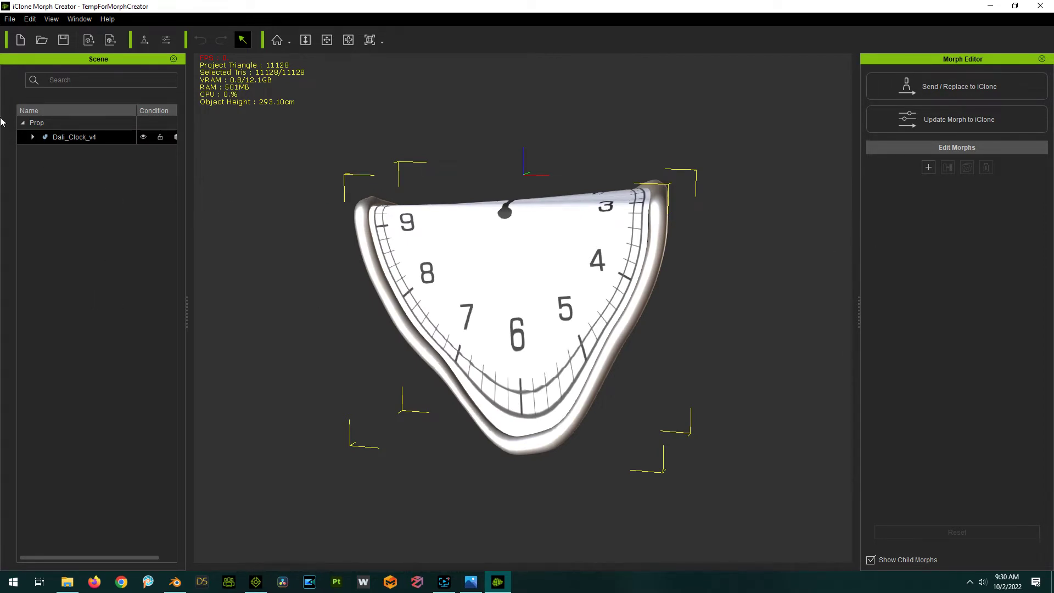
Step: Export only the selected Dali_Clock_v4 as OBJ with default Y-Up options and dismiss the completion message
left_click(5, 23)
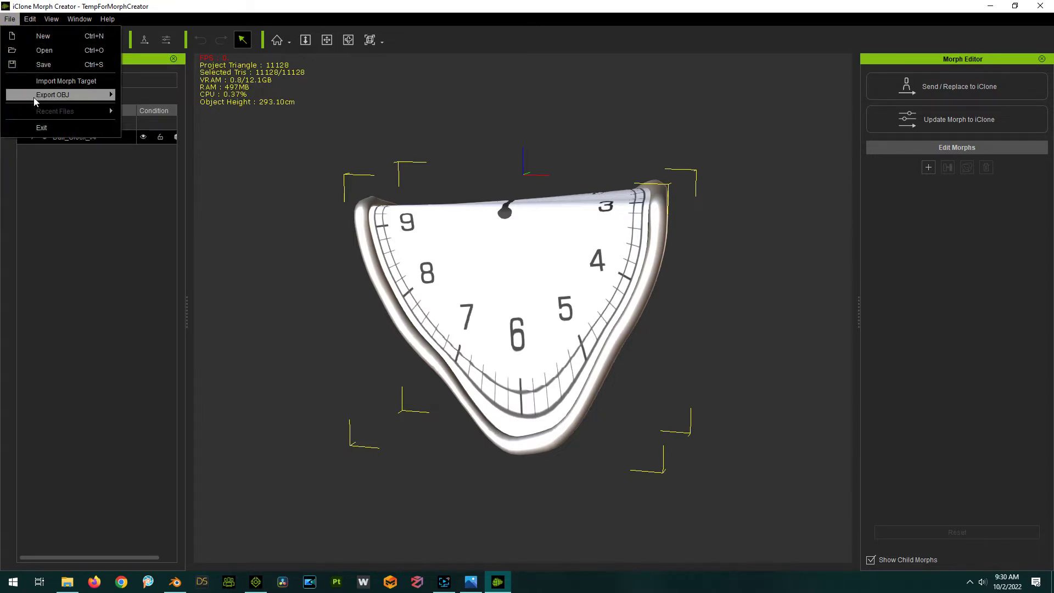
mouse_move(34, 96)
left_click(167, 109)
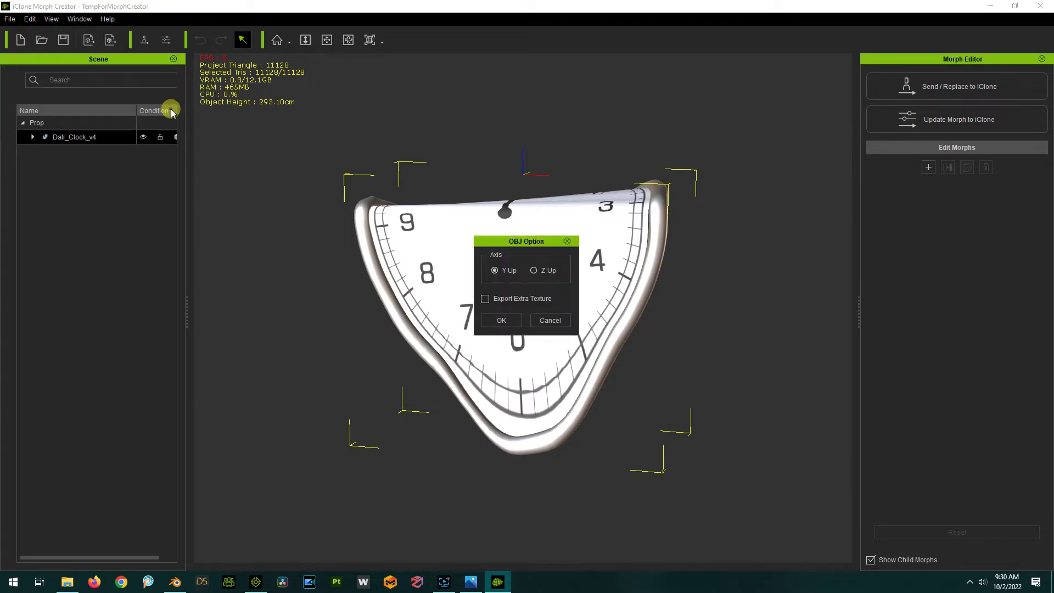
left_click(501, 320)
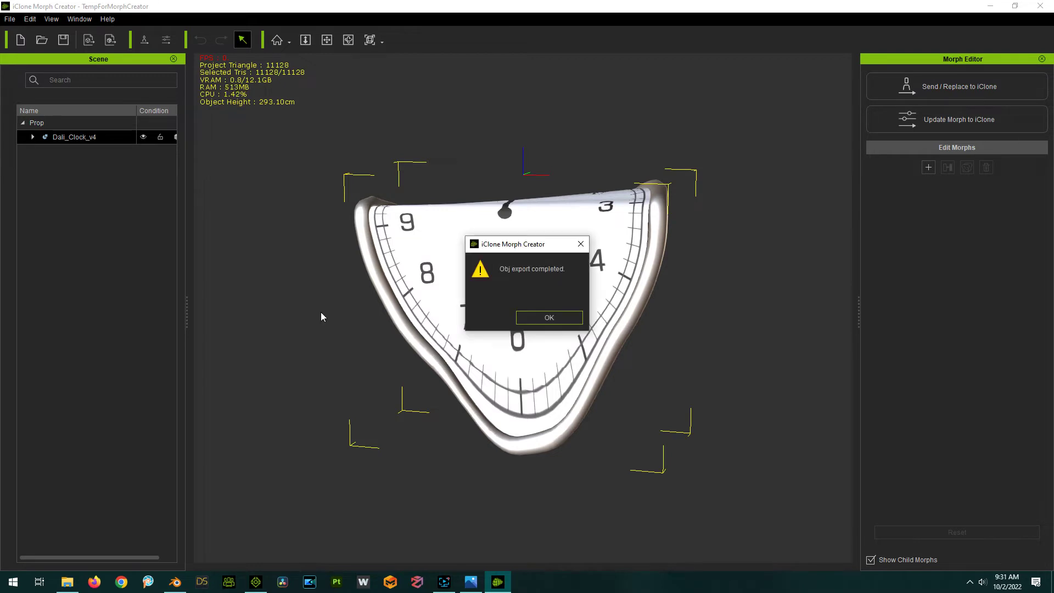
key("Return")
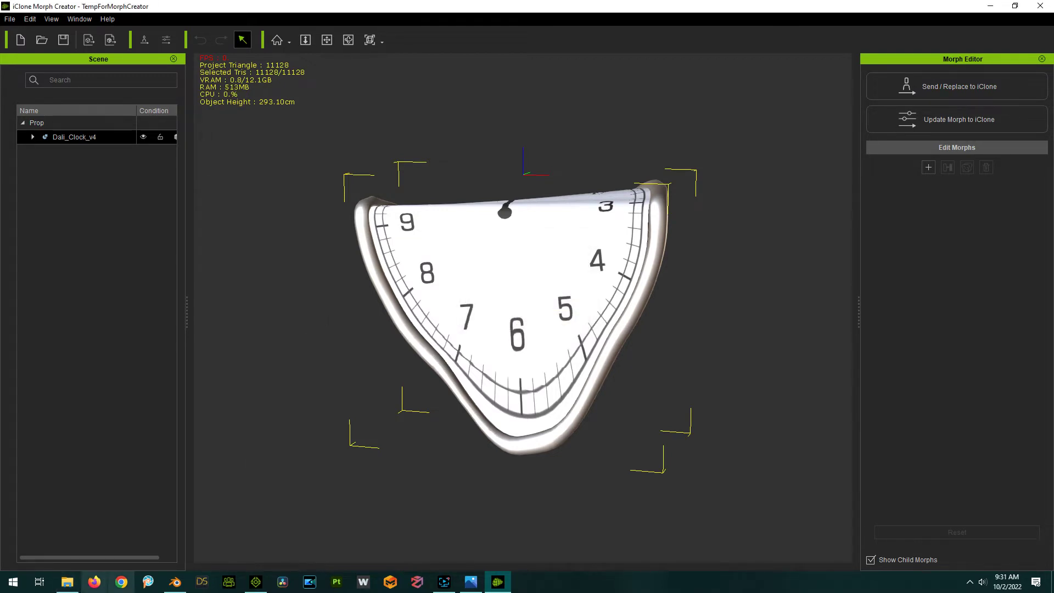
Step: In Blender, start a Wavefront OBJ import and browse to D:\Reallusion\Morphs
left_click(174, 582)
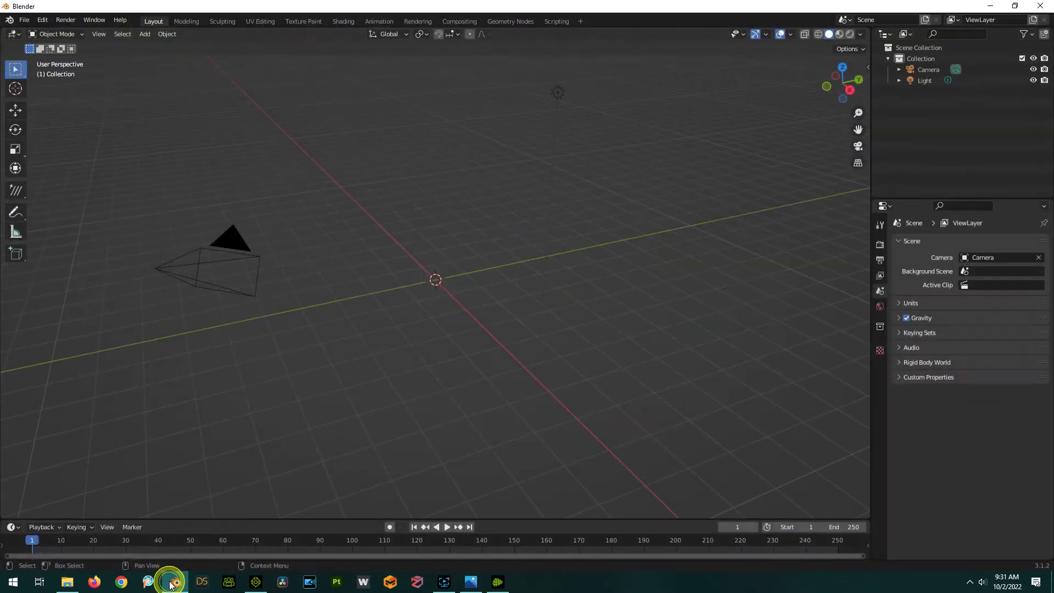
left_click(24, 20)
mouse_move(54, 171)
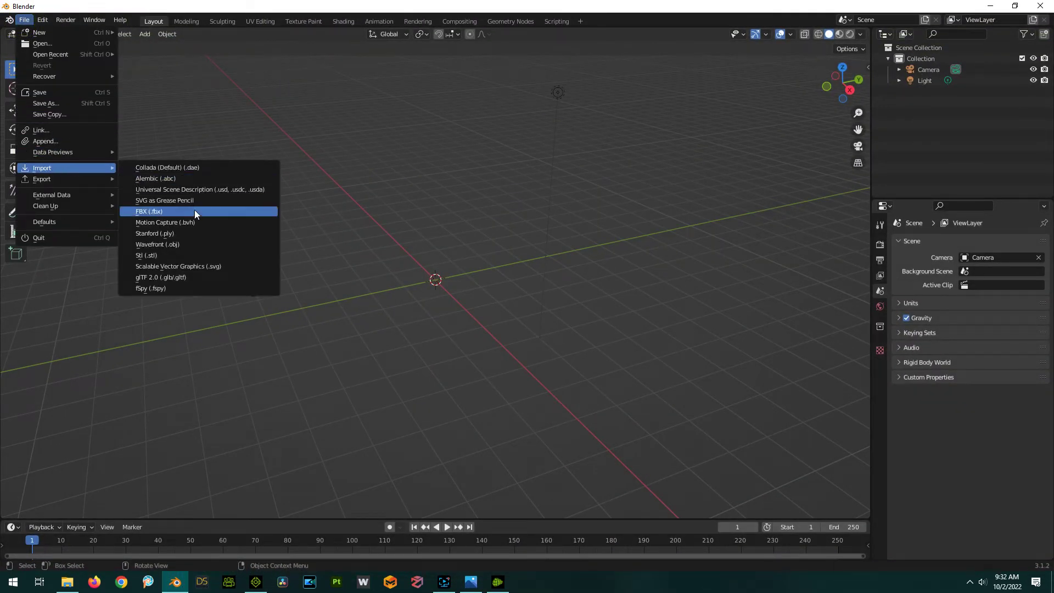
left_click(187, 244)
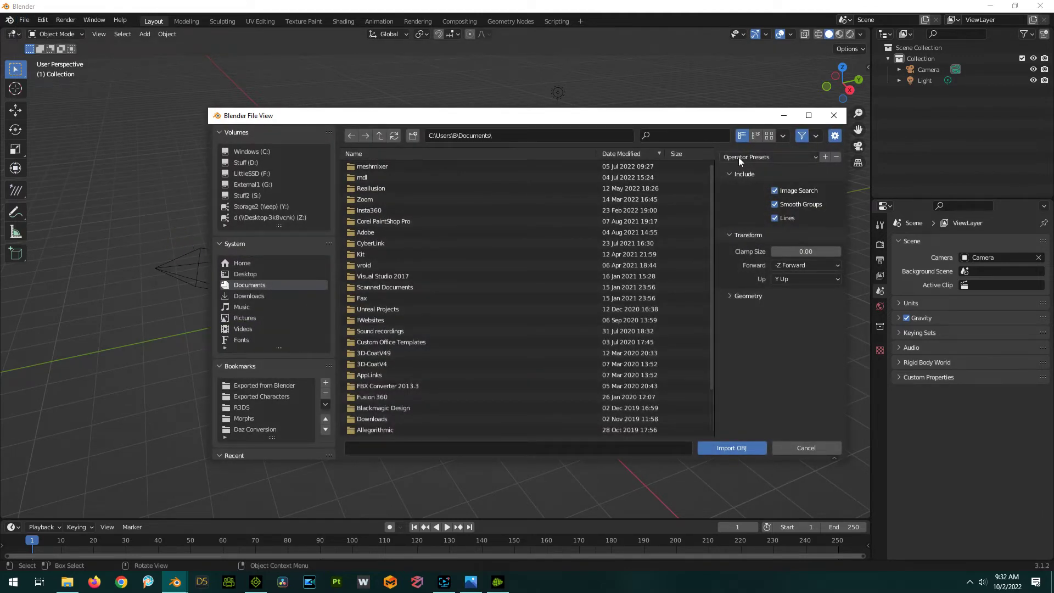
left_click(251, 397)
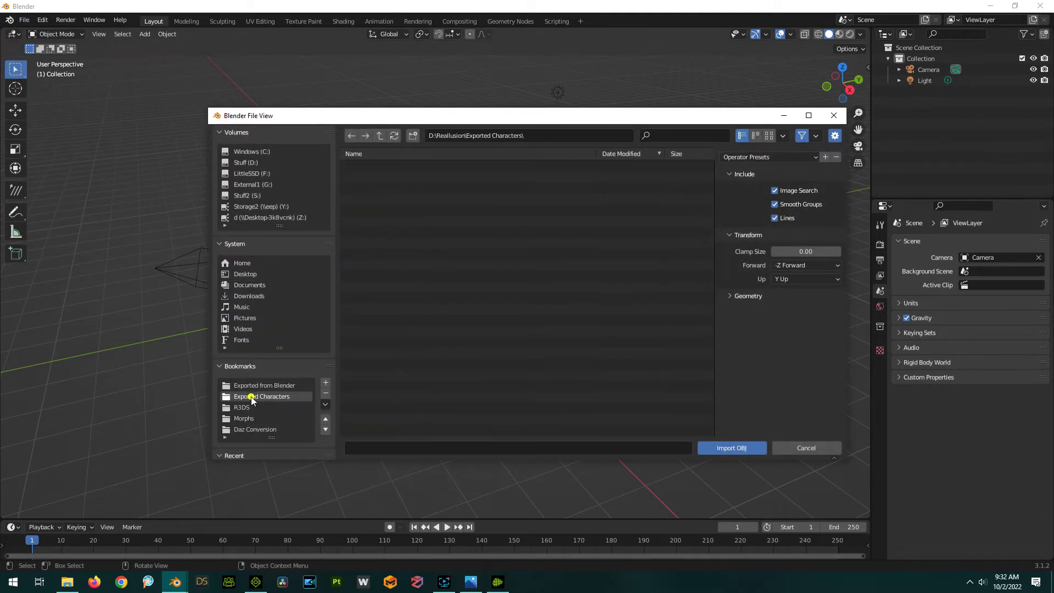
left_click(380, 135)
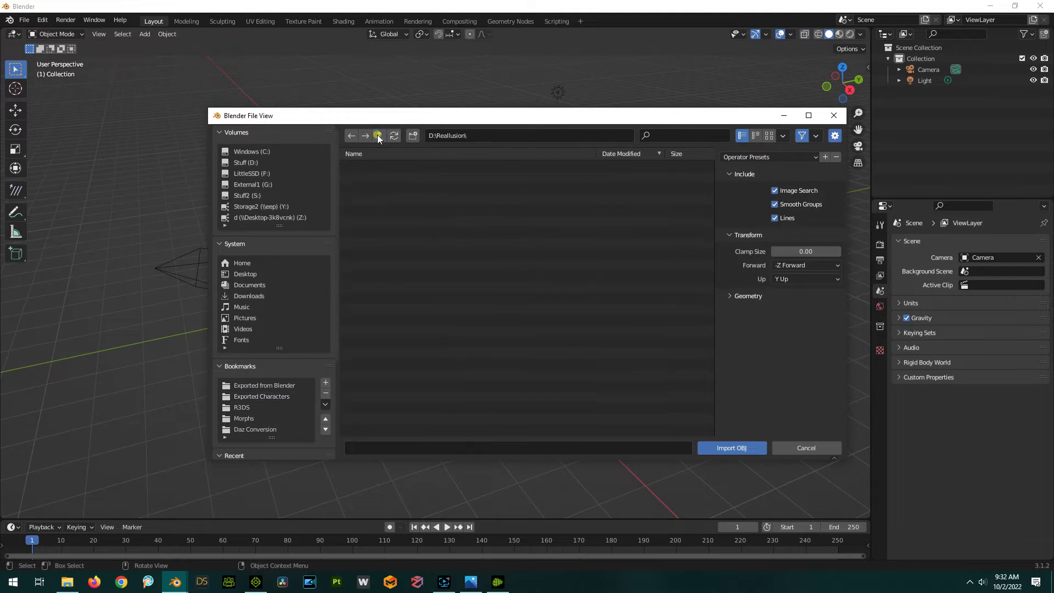
double_click(374, 166)
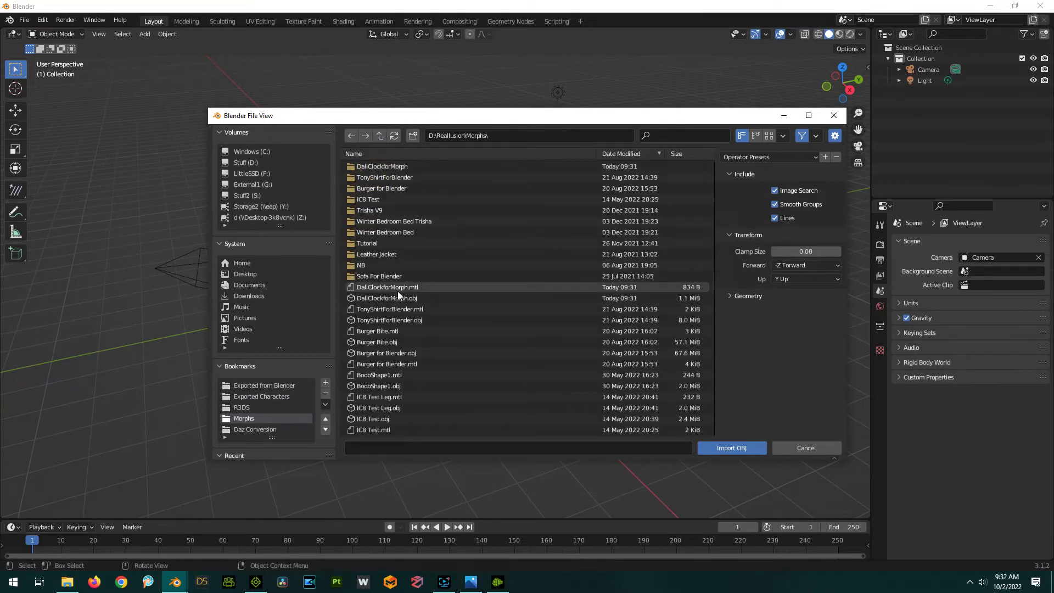
Step: Apply the Keep Vertex preset with split geometry and kept vertex order, and choose DaliClockforMorph.obj
left_click(727, 296)
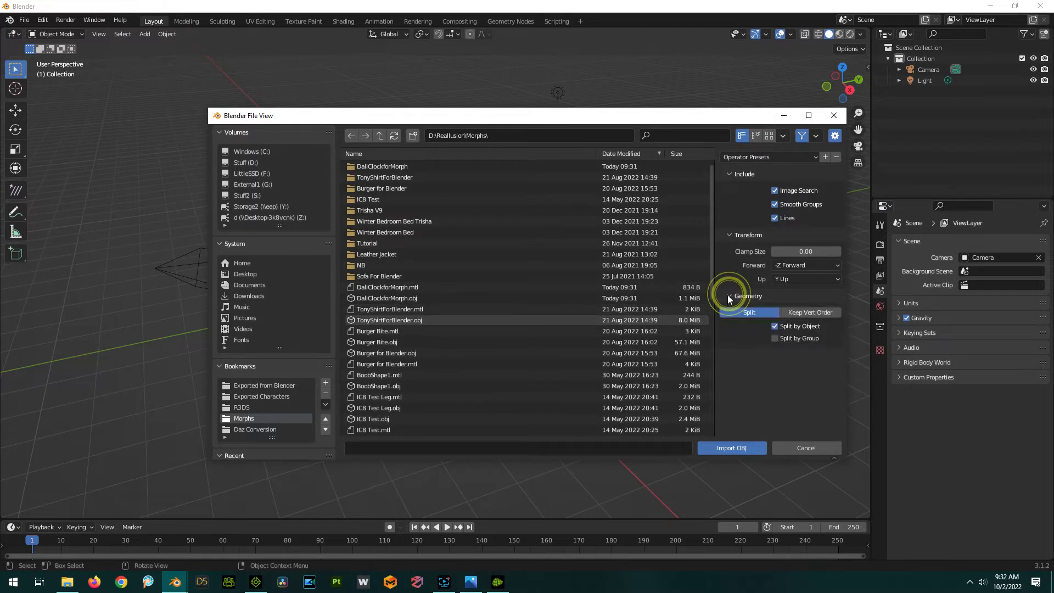
left_click(788, 156)
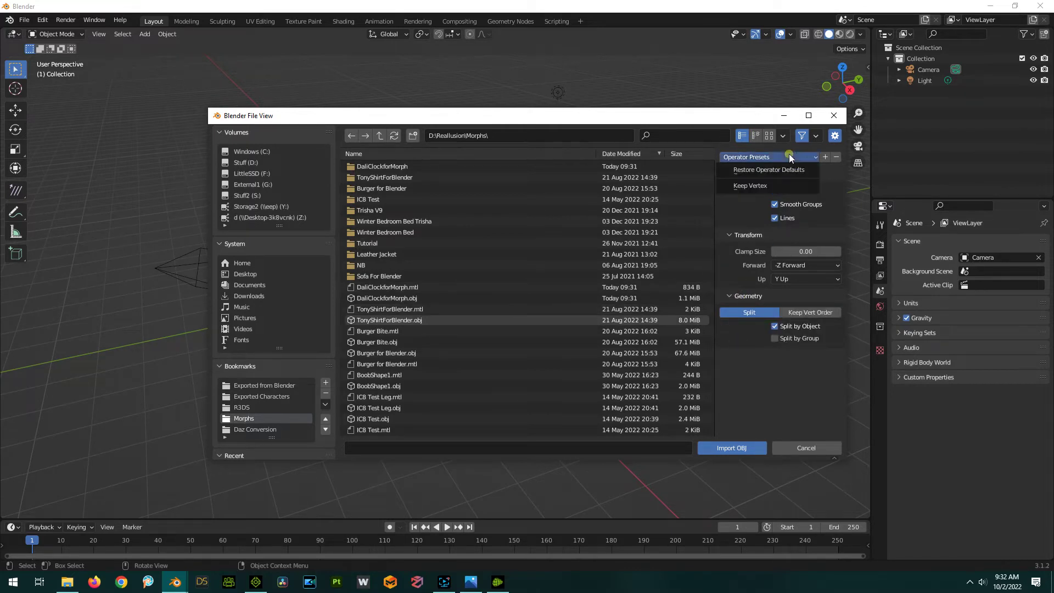
left_click(737, 188)
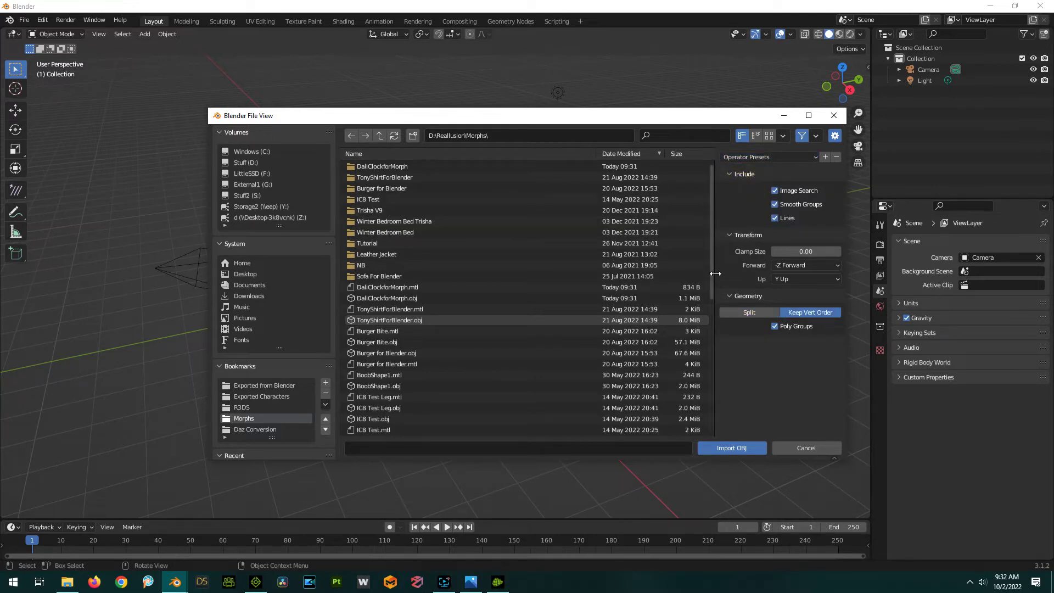
left_click(747, 311)
left_click(818, 312)
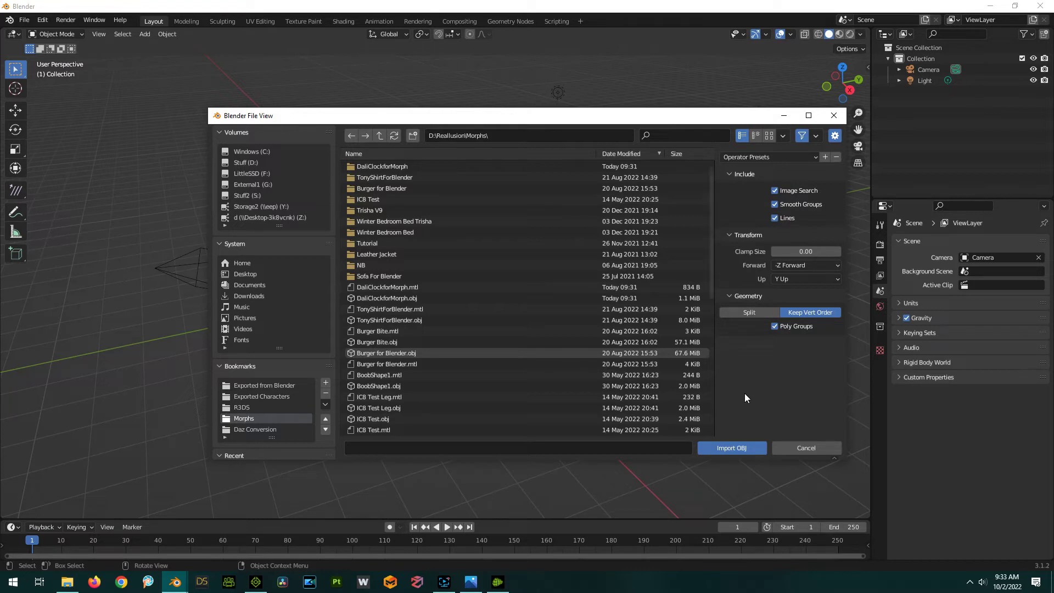
left_click(398, 297)
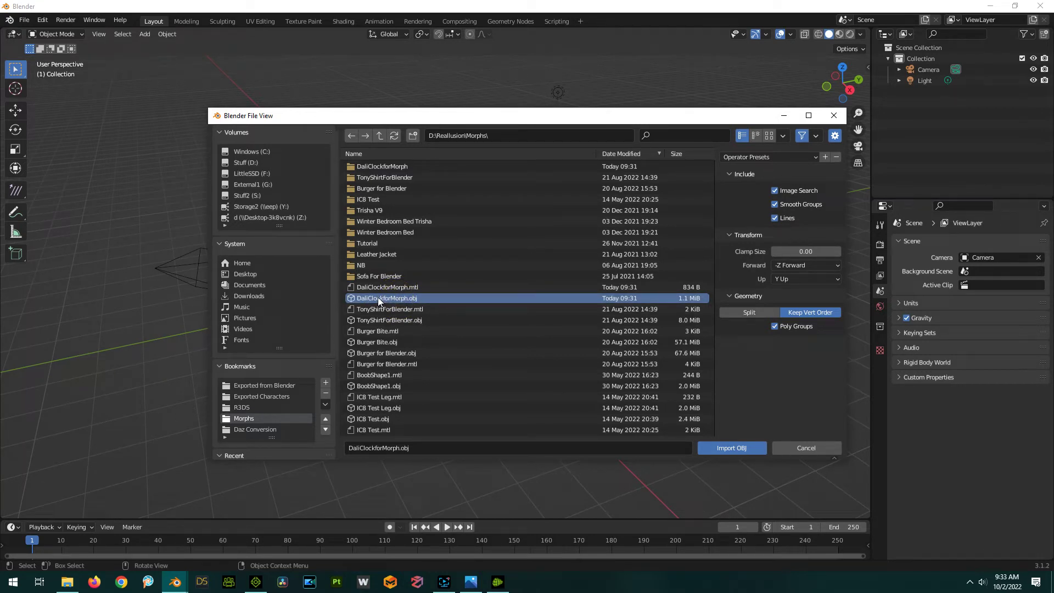
Step: Import DaliClockforMorph.obj, make the clock mesh active and enter Edit Mode
double_click(377, 297)
scroll(538, 187, "down", 3)
scroll(538, 191, "down", 8)
scroll(472, 219, "up", 4)
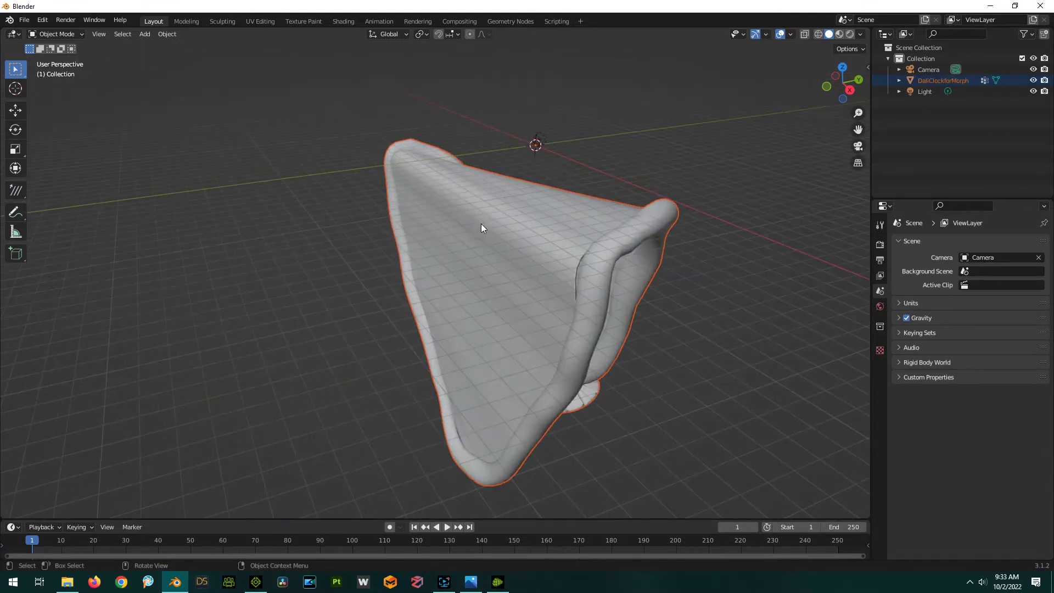
middle_click_drag(653, 360, 497, 342)
left_click(497, 341)
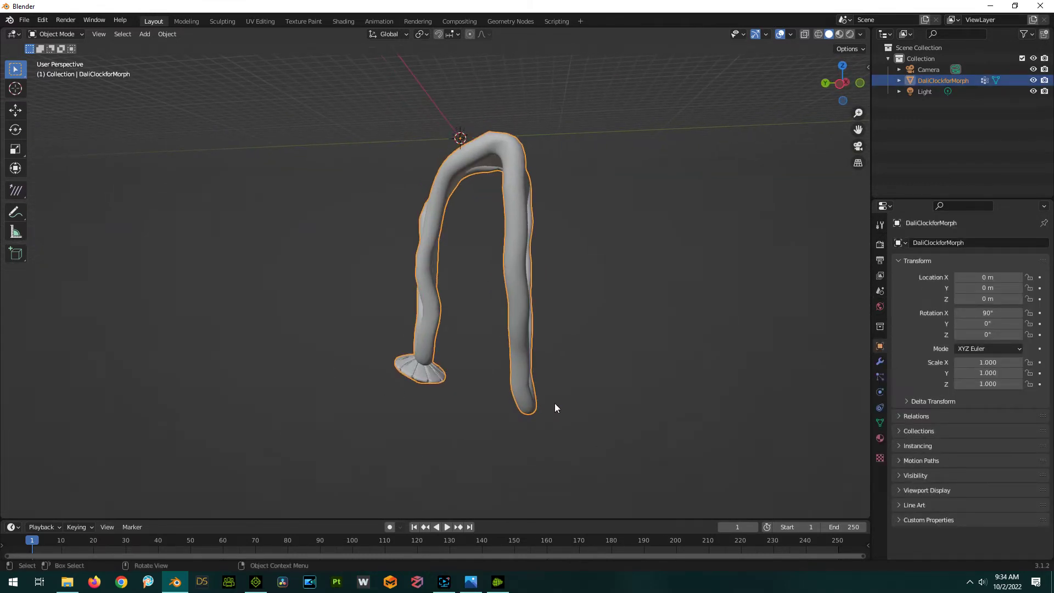
middle_click_drag(551, 246, 529, 234)
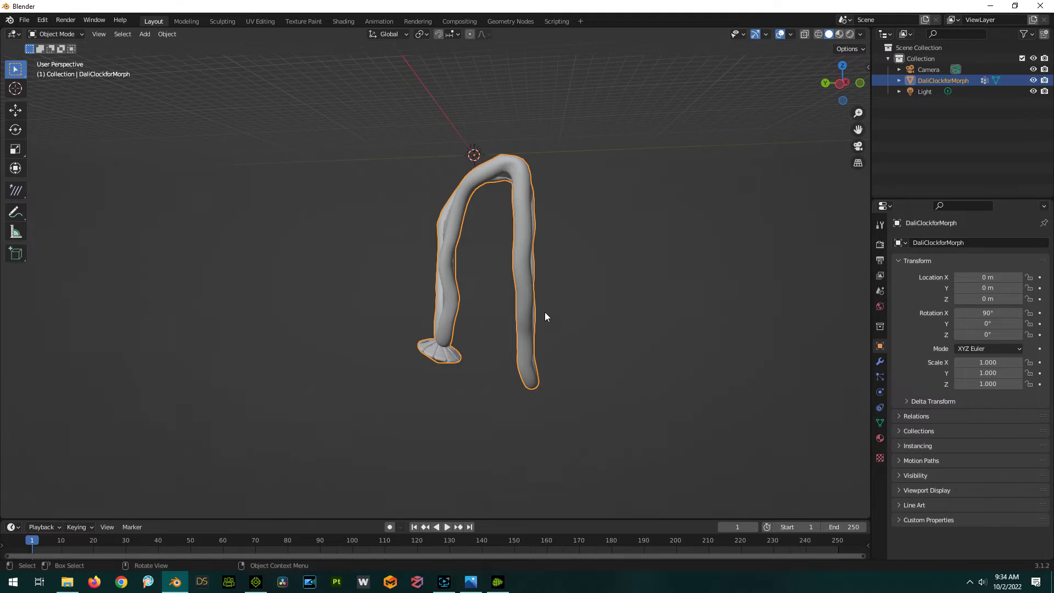
key("Tab")
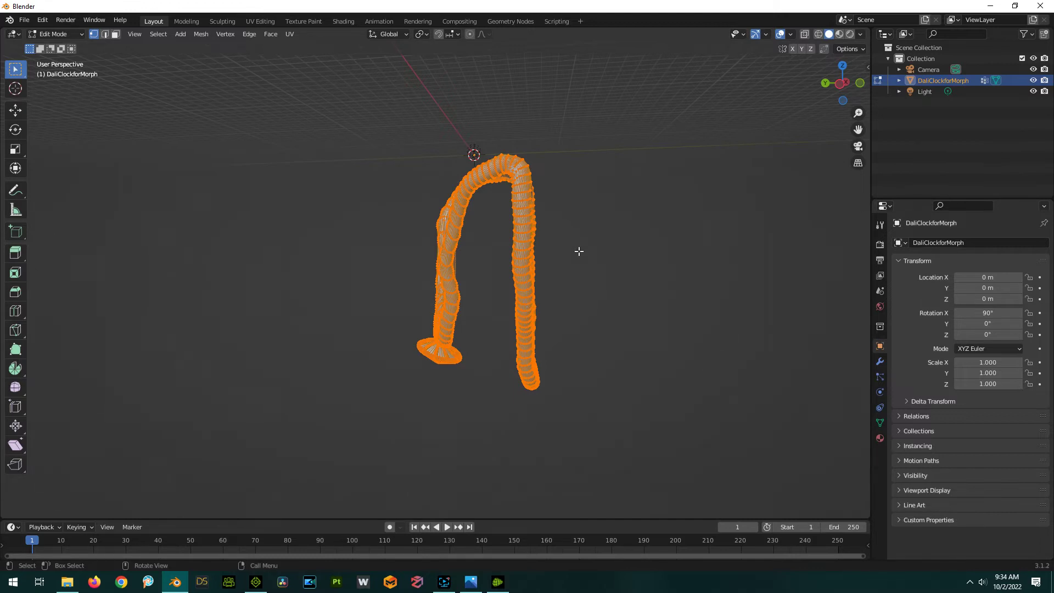
Step: Deselect all, turn on X-Ray and box-select the vertices of both clock feet
key("alt+a")
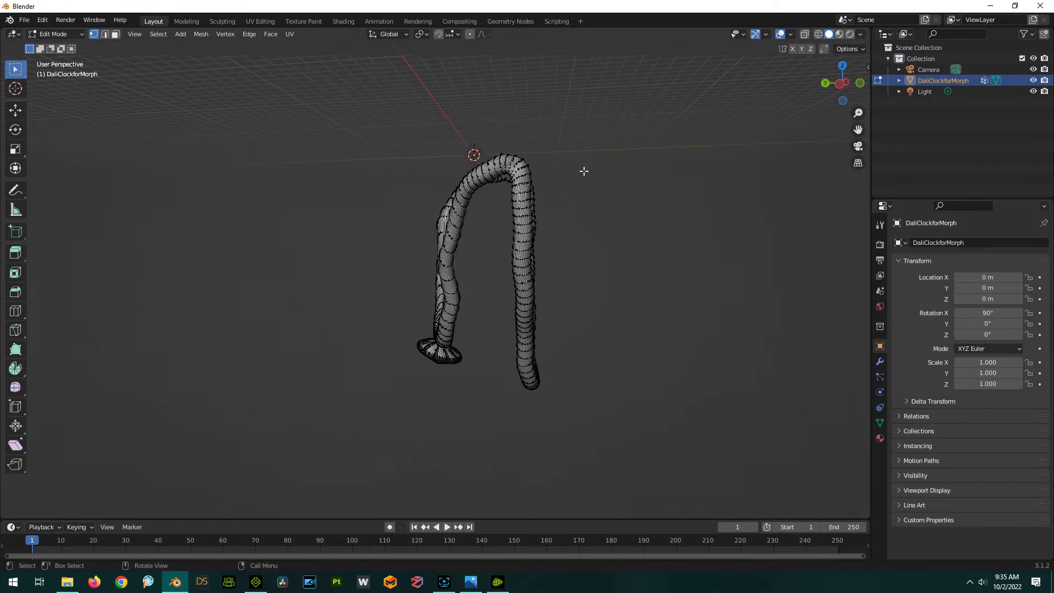
left_click(804, 34)
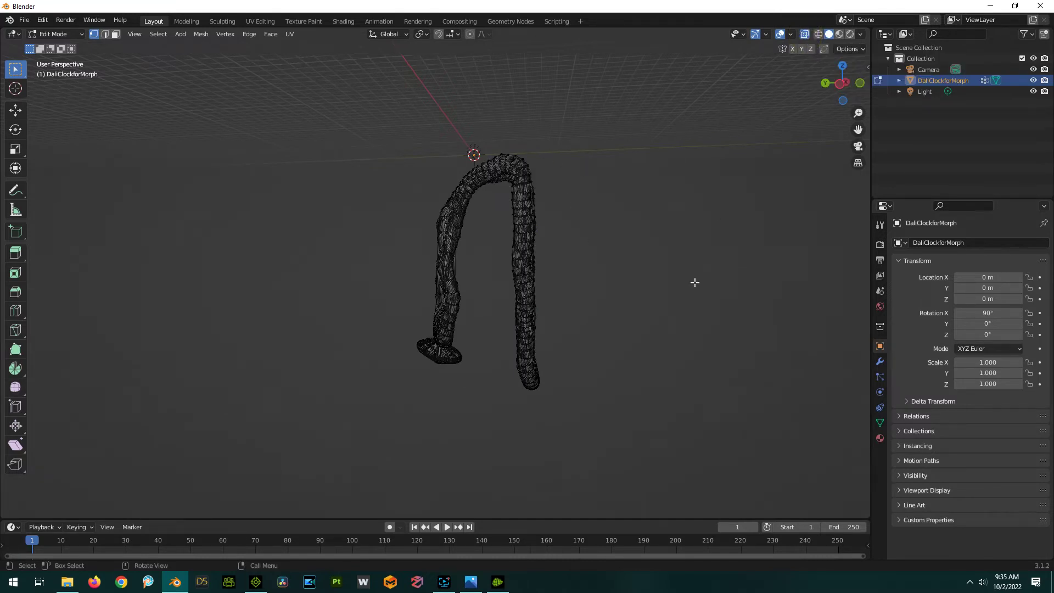
left_click_drag(379, 325, 485, 418)
middle_click_drag(337, 379, 373, 340)
left_click(805, 35)
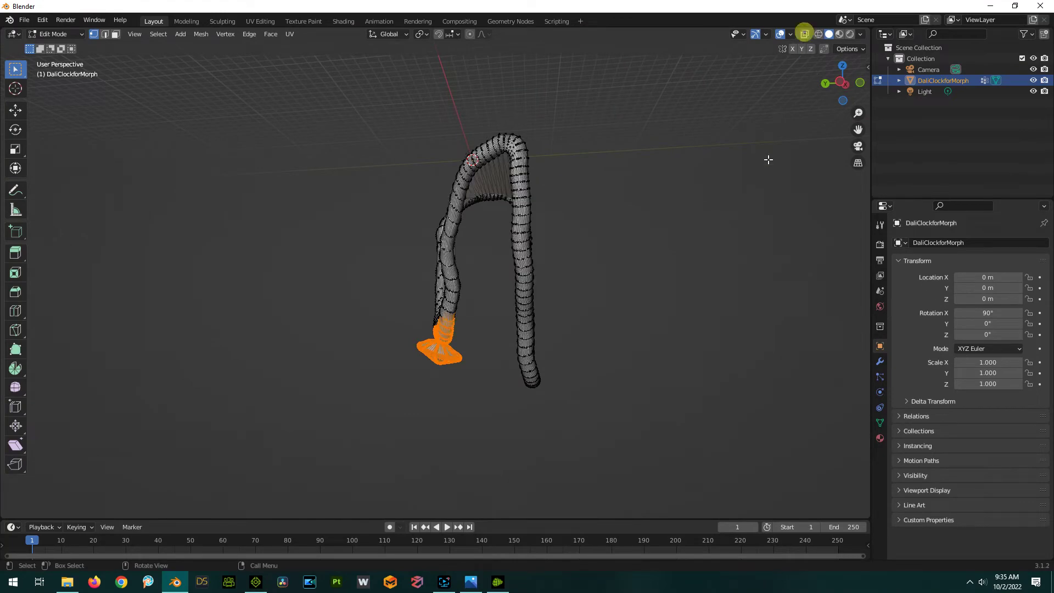
left_click(370, 401)
left_click_drag(384, 305, 470, 388)
middle_click_drag(271, 369, 741, 192)
left_click(804, 35)
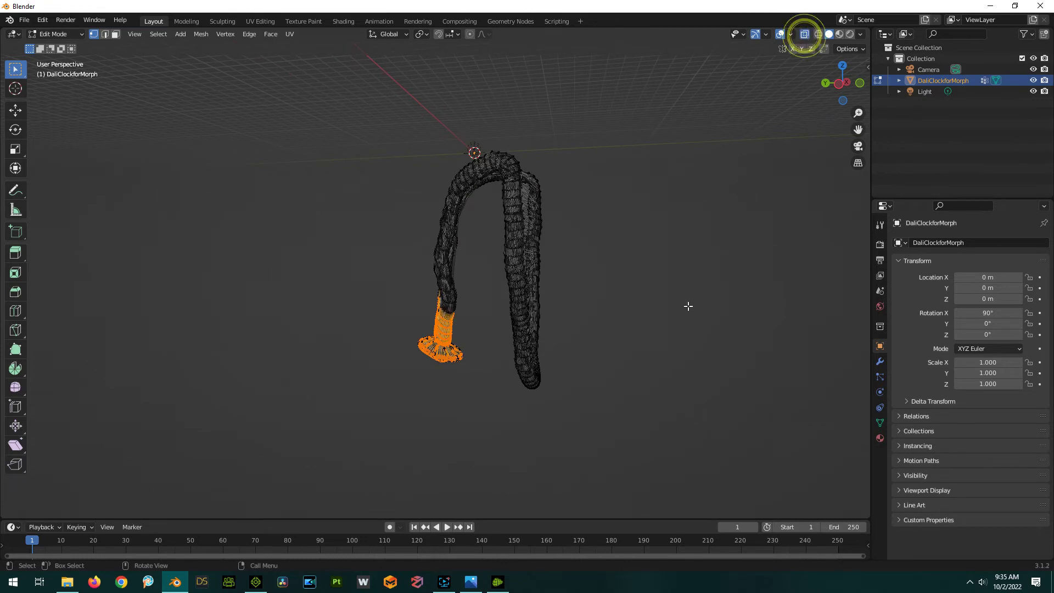
mouse_move(687, 305)
middle_mouse_down()
mouse_move(701, 299)
mouse_move(691, 303)
middle_mouse_up()
left_click(681, 308)
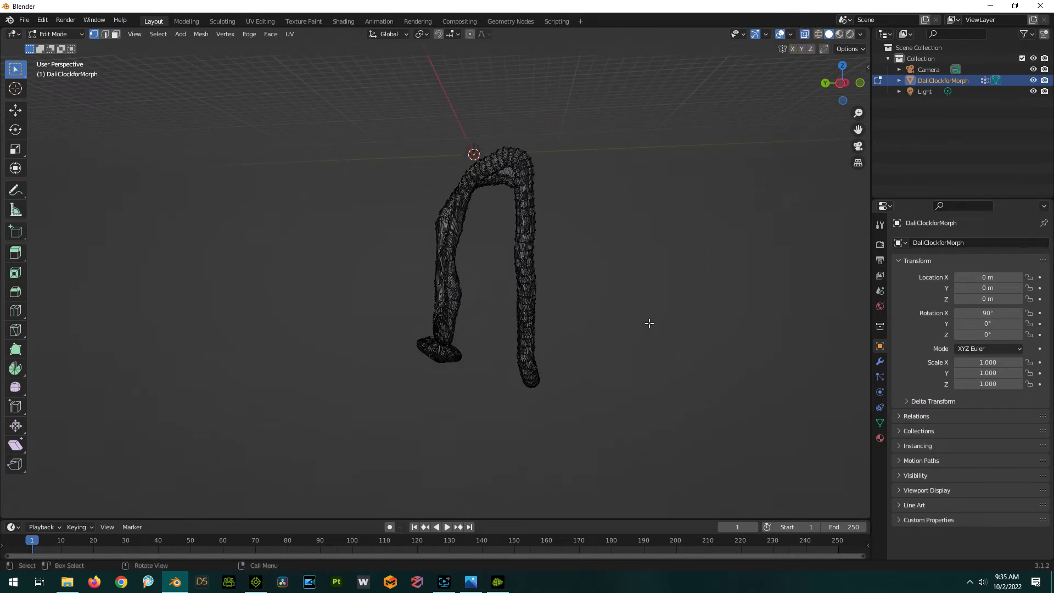
middle_click_drag(344, 322, 372, 329)
left_click_drag(368, 340, 545, 411)
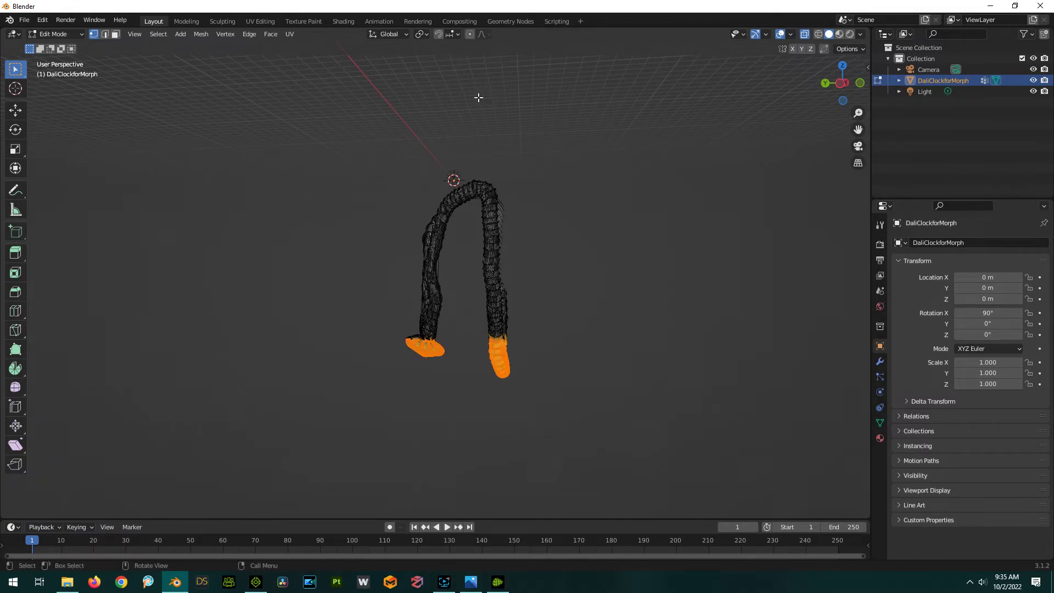
Step: Enable proportional editing, try moving the feet while sizing the falloff, then cancel the move
left_click(470, 35)
middle_click_drag(451, 401, 457, 404)
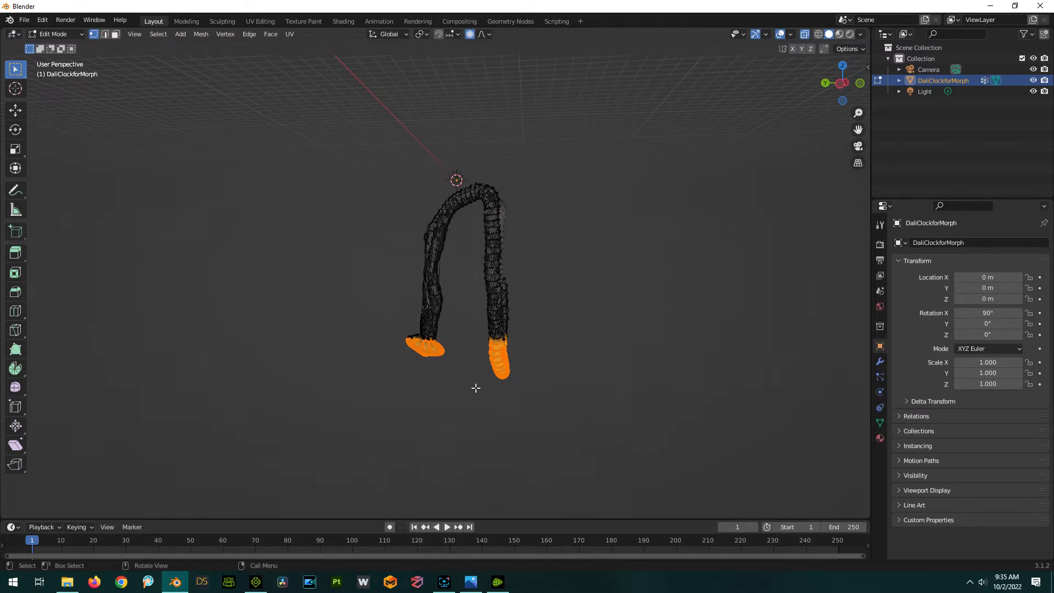
key("g")
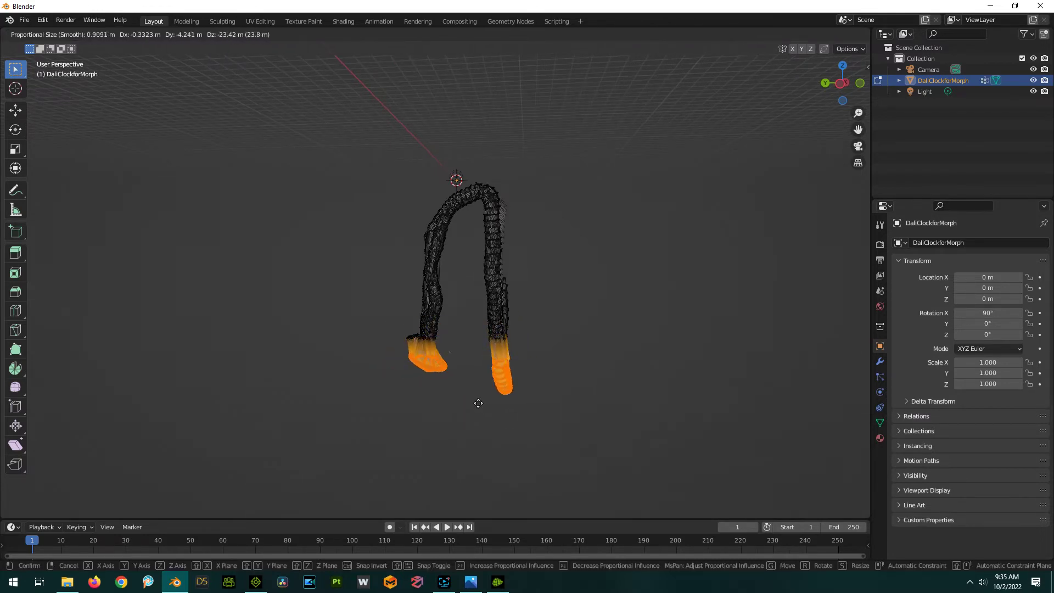
scroll(478, 402, "down", 20)
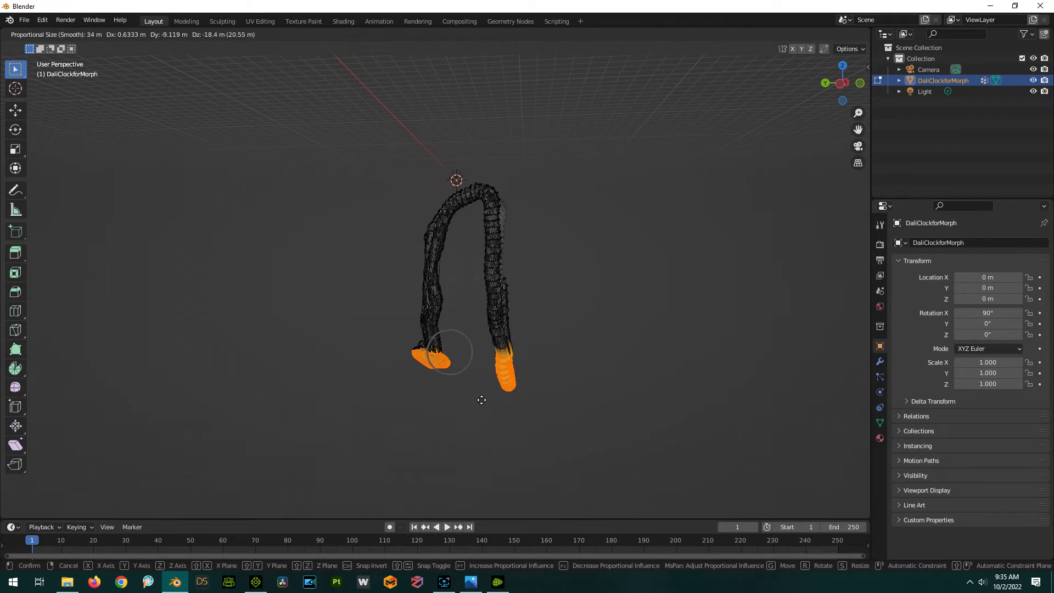
scroll(480, 399, "down", 16)
scroll(479, 400, "up", 10)
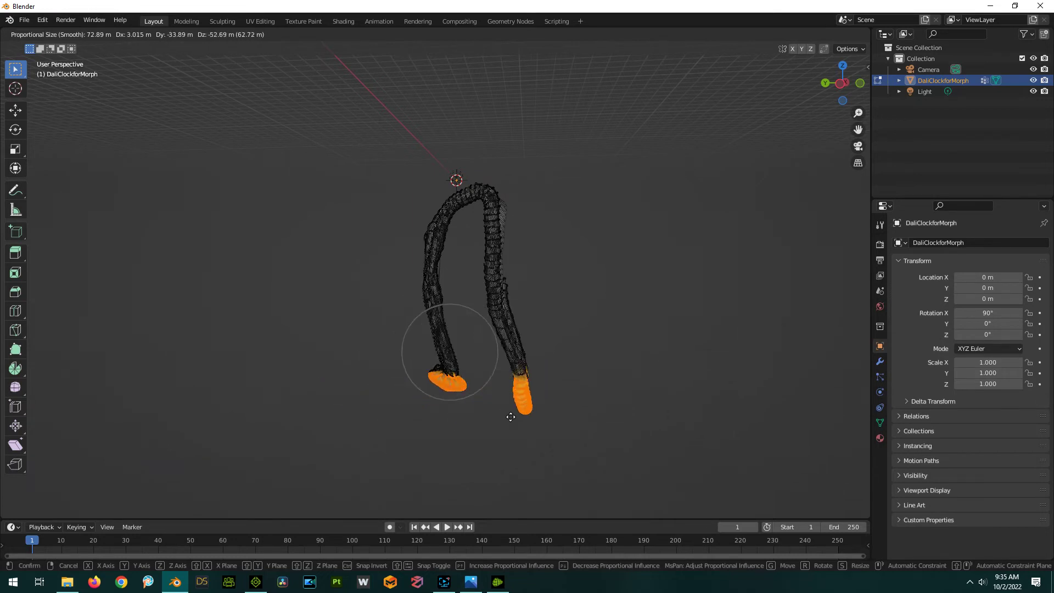
scroll(501, 409, "down", 11)
scroll(477, 409, "up", 2)
scroll(384, 393, "up", 5)
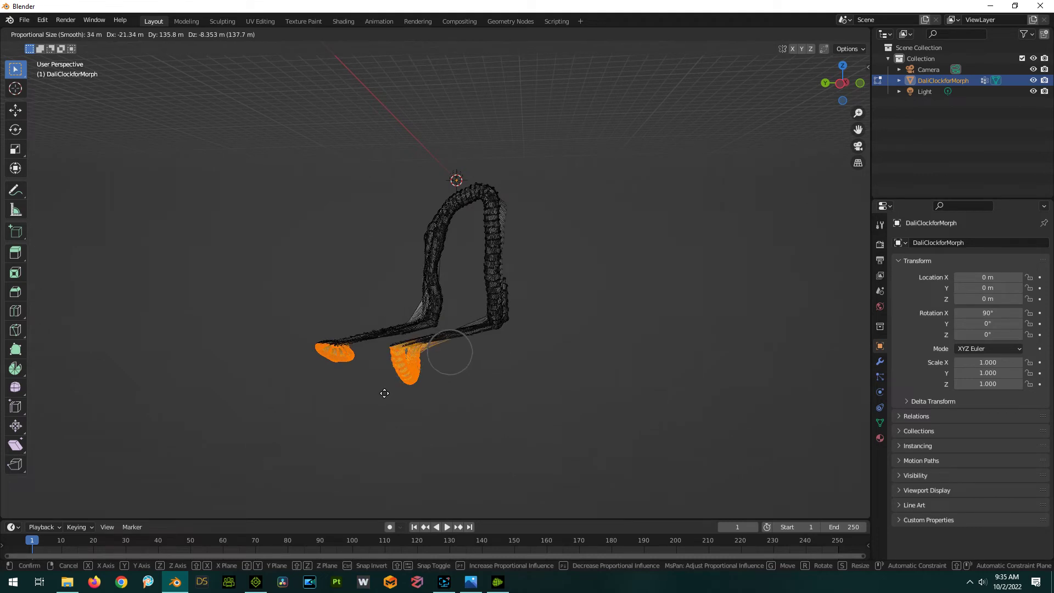
scroll(384, 393, "down", 12)
scroll(385, 393, "up", 13)
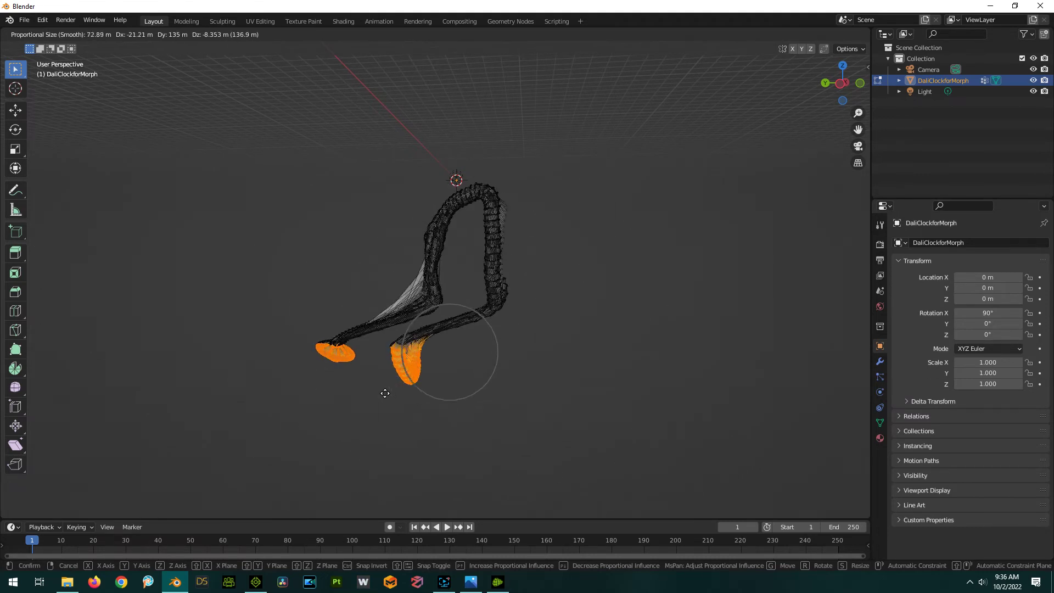
scroll(386, 394, "down", 5)
scroll(386, 394, "down", 11)
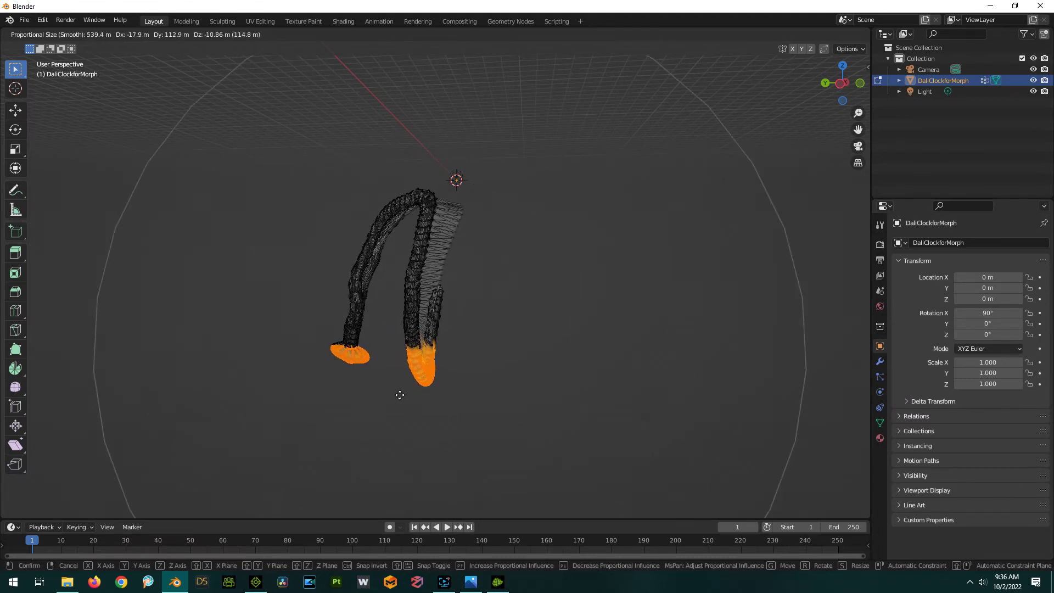
scroll(399, 395, "up", 7)
right_click(400, 395)
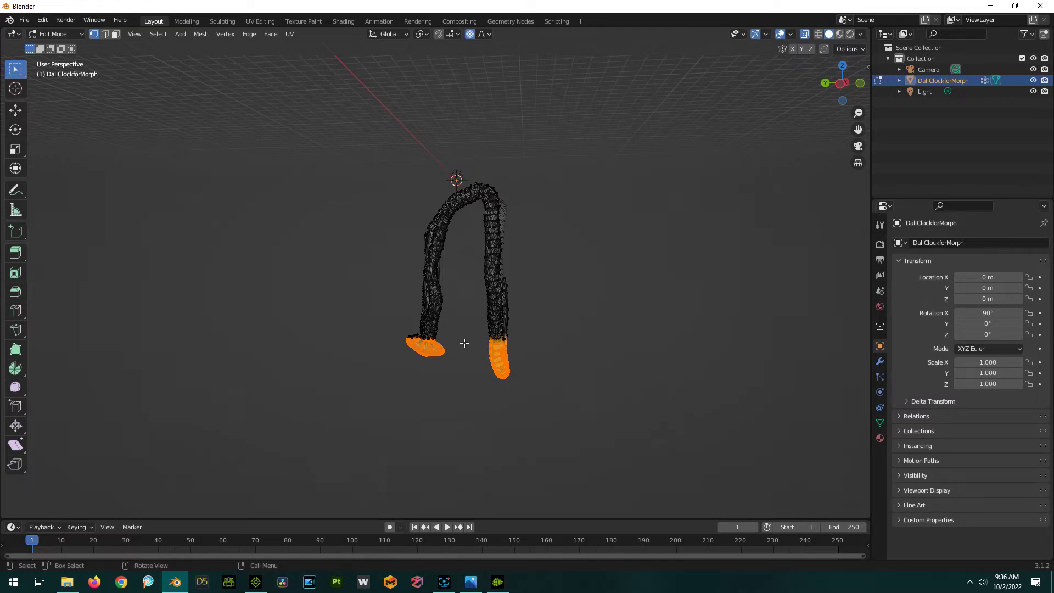
Step: Move both feet to the left with proportional falloff so the legs bend smoothly
key("g")
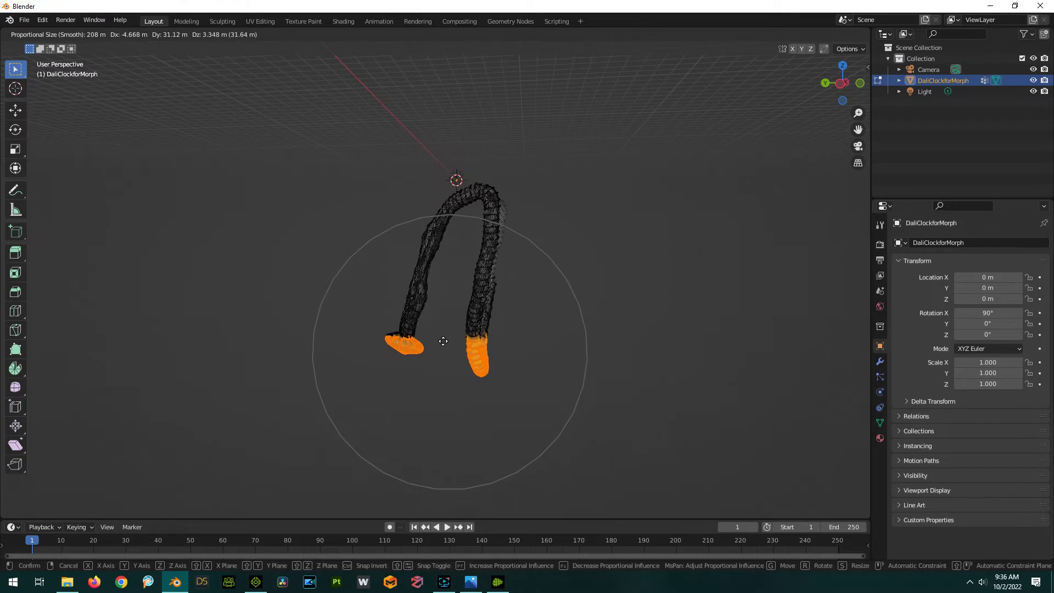
left_click(443, 343)
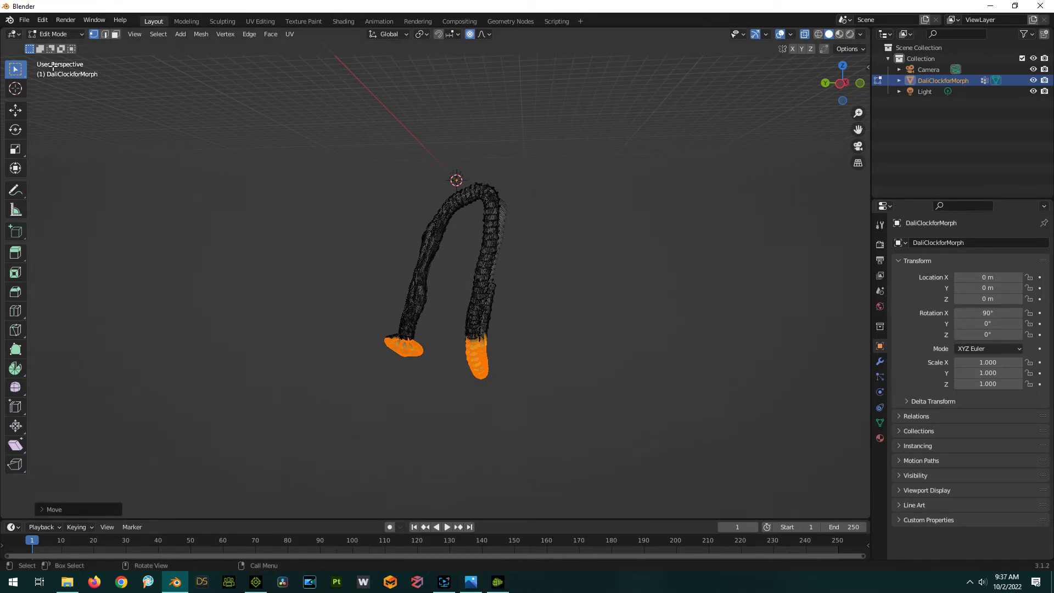
Step: Return the reshaped clock to object mode with X-Ray off and select it for export
key("Tab")
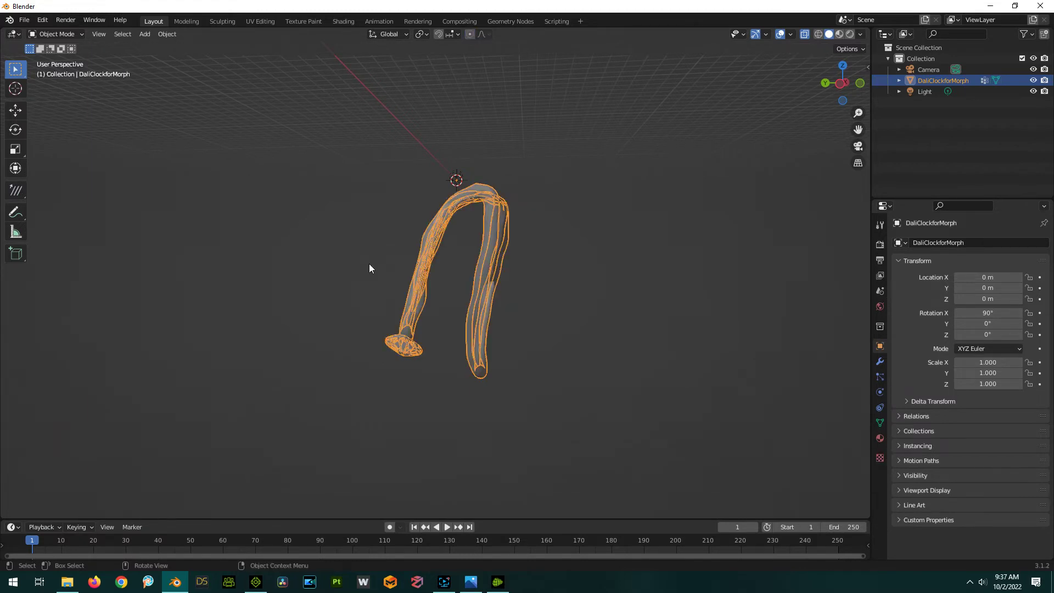
left_click(370, 266)
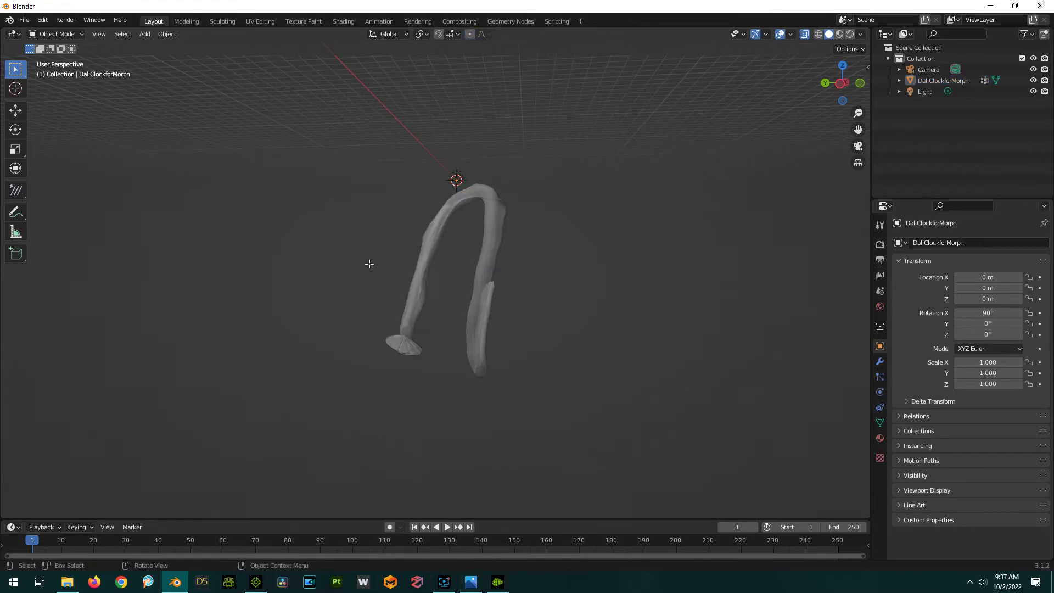
key("Tab")
key("Tab")
left_click(803, 35)
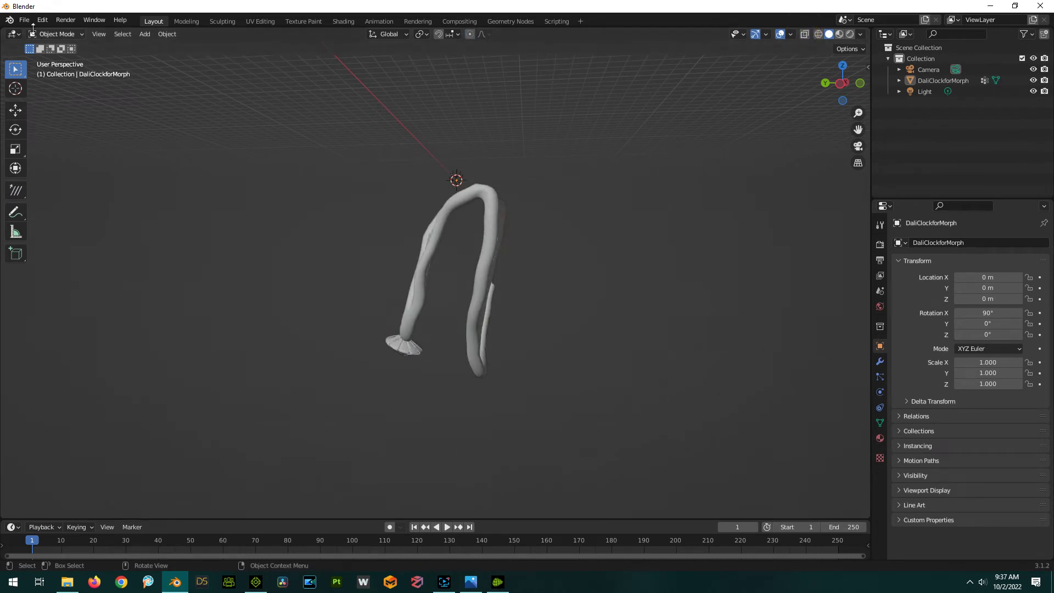
left_click(496, 208)
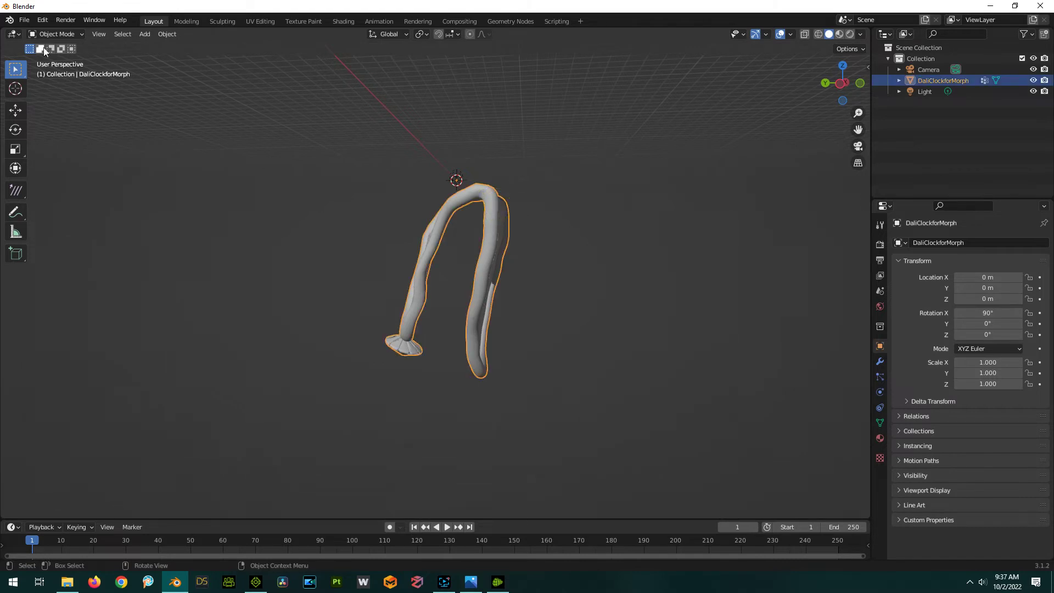
left_click(24, 19)
Step: Choose Wavefront OBJ export and apply the Keep Vertex preset
mouse_move(65, 182)
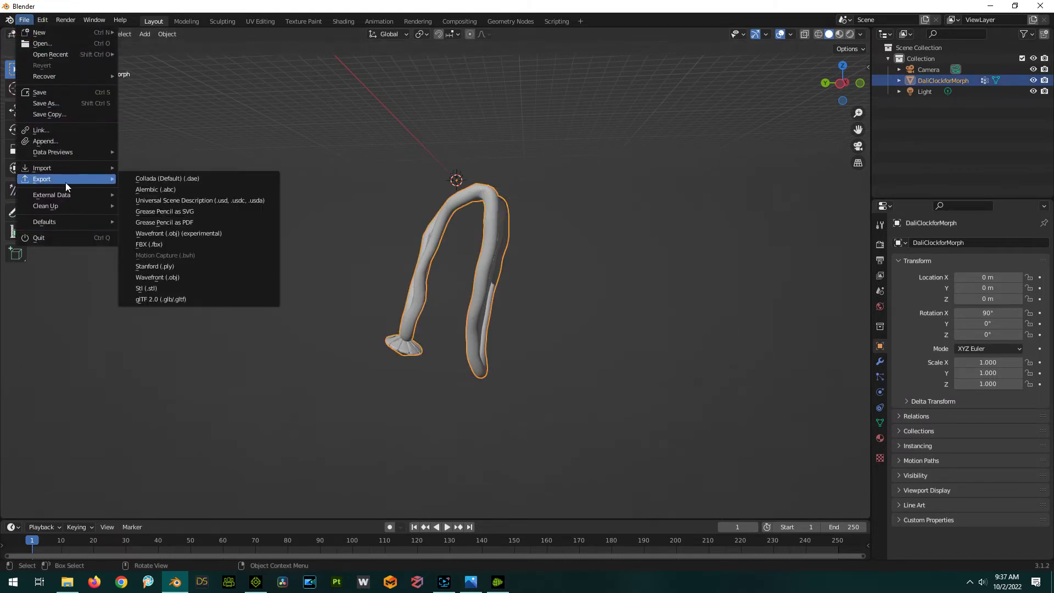
left_click(176, 274)
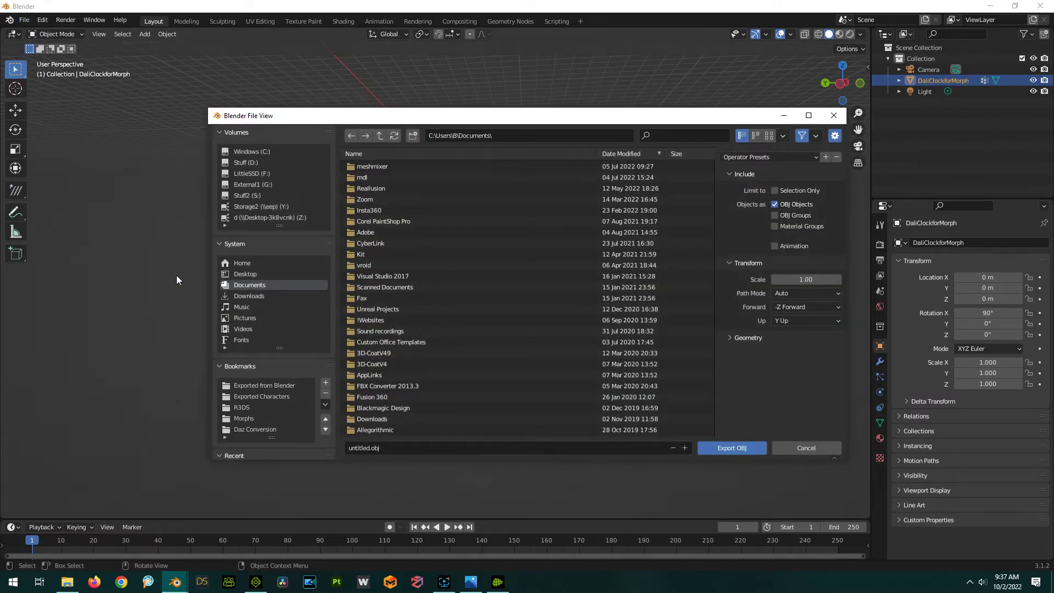
left_click(743, 157)
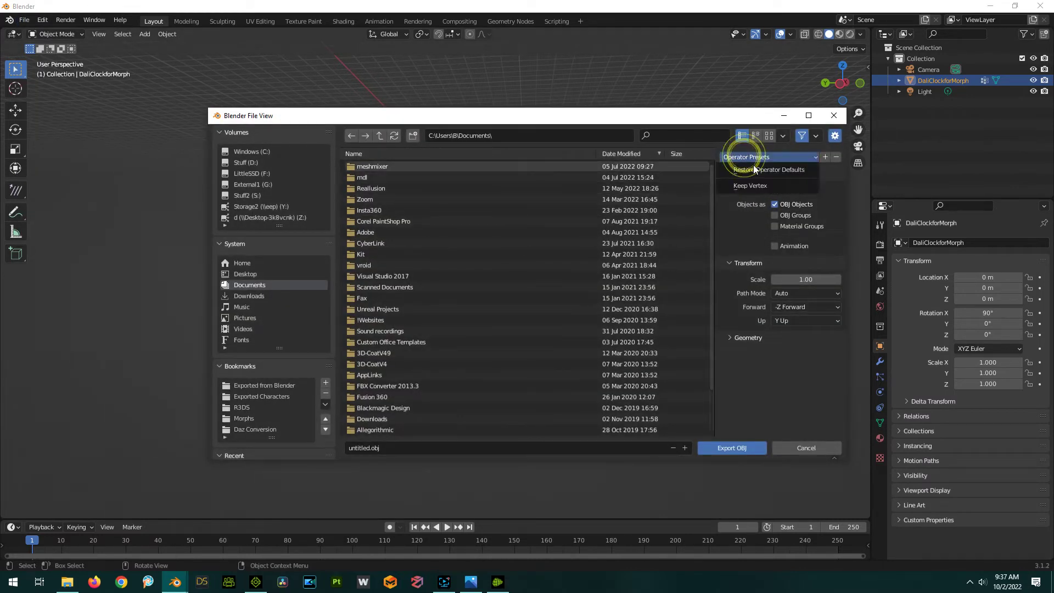
left_click(753, 186)
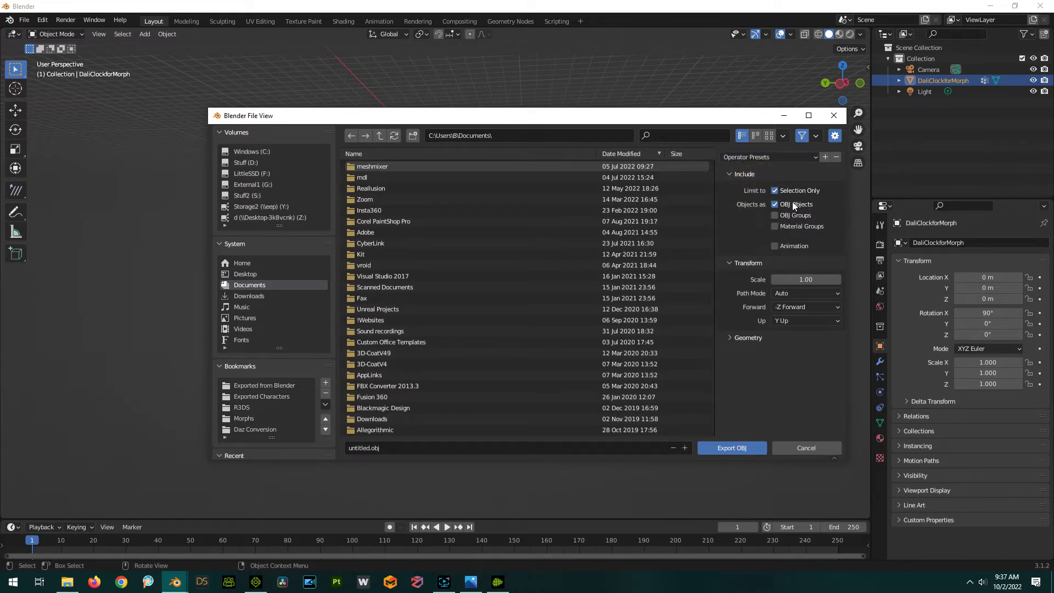
left_click(729, 337)
scroll(740, 368, "down", 1)
scroll(740, 368, "down", 2)
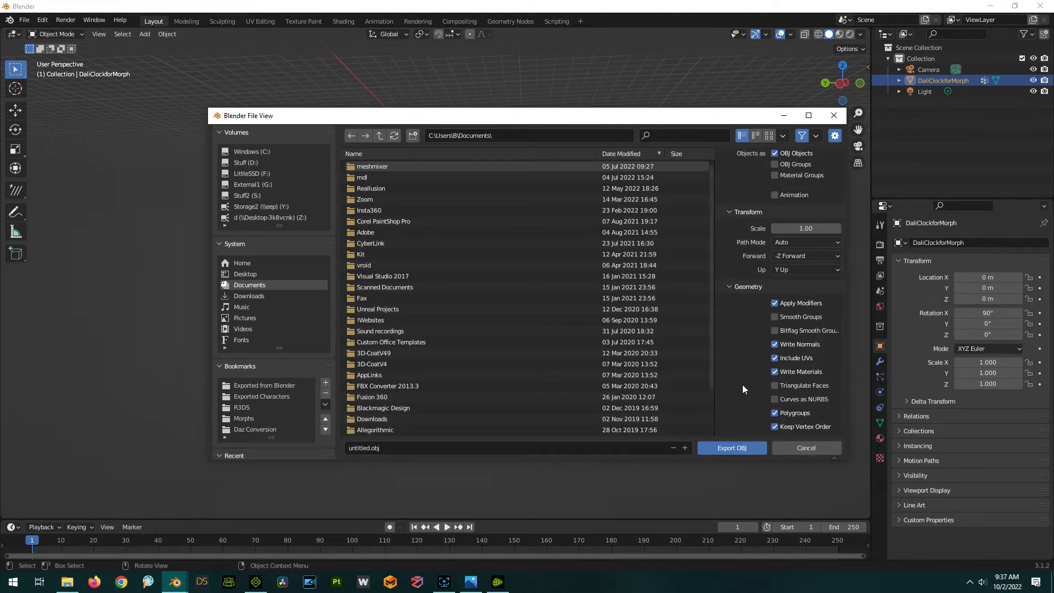
Step: Export the mesh into the Morphs folder as DaliClockBlow1.obj
left_click(244, 418)
left_click(415, 448)
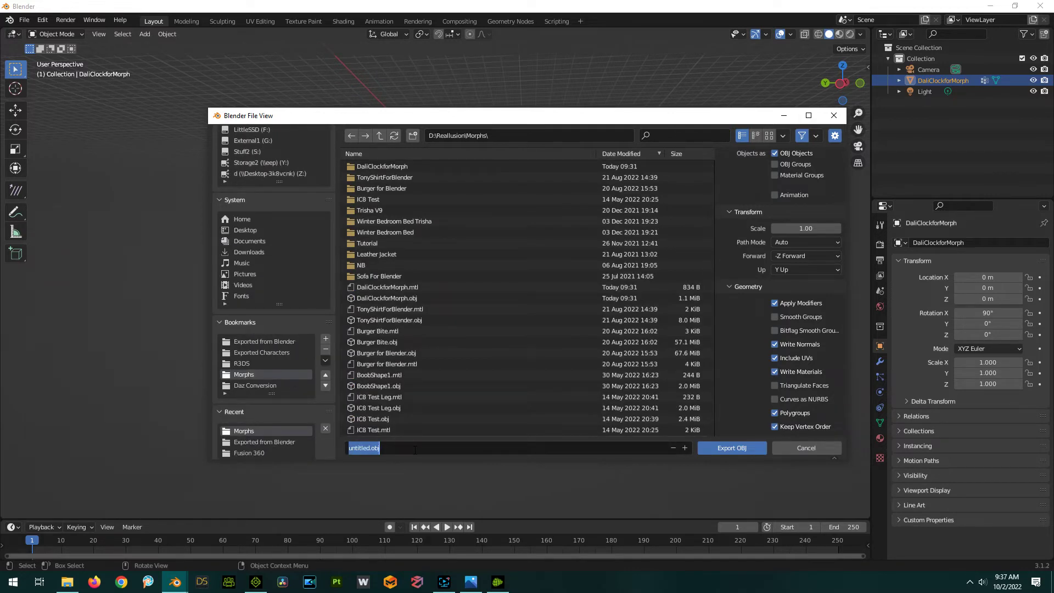
type("DaliClockBlow1")
left_click(734, 449)
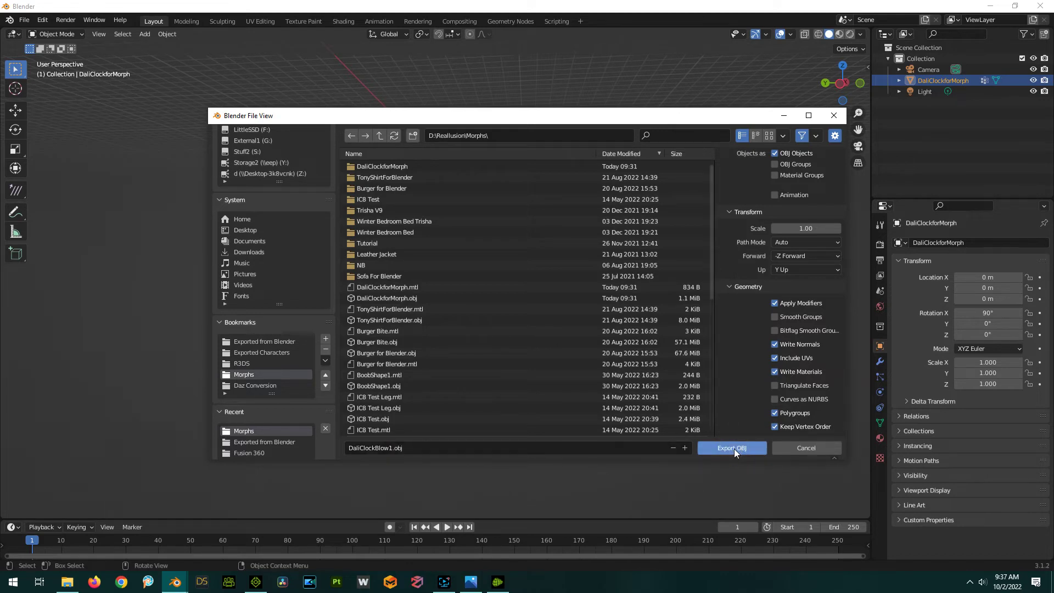
left_click(735, 448)
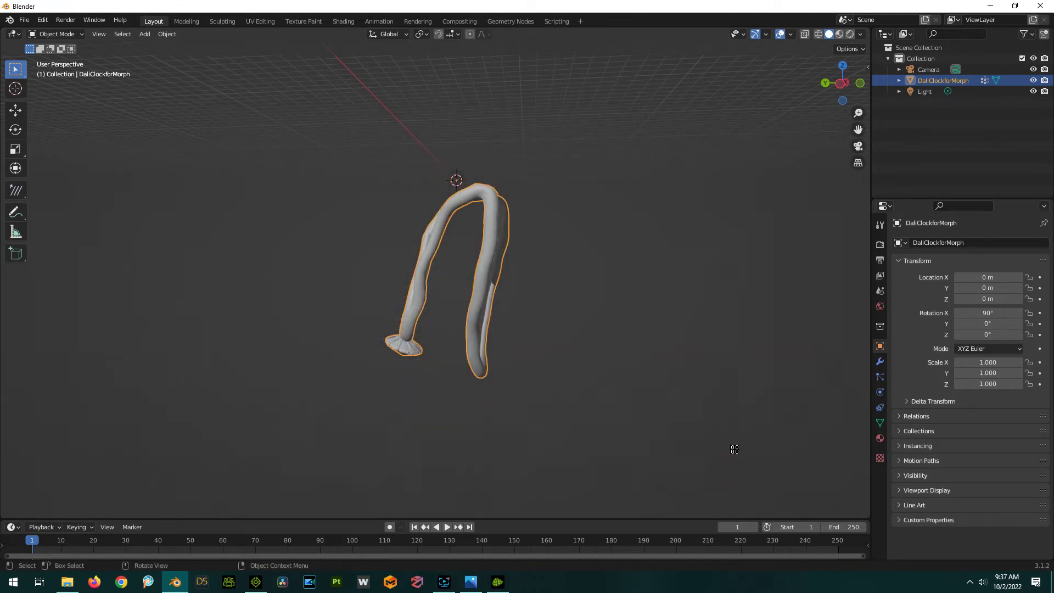
Step: Add DaliClockBlow1.obj as a new morph on the clock, giving Body1, Body2 and Body7 sliders
left_click(500, 586)
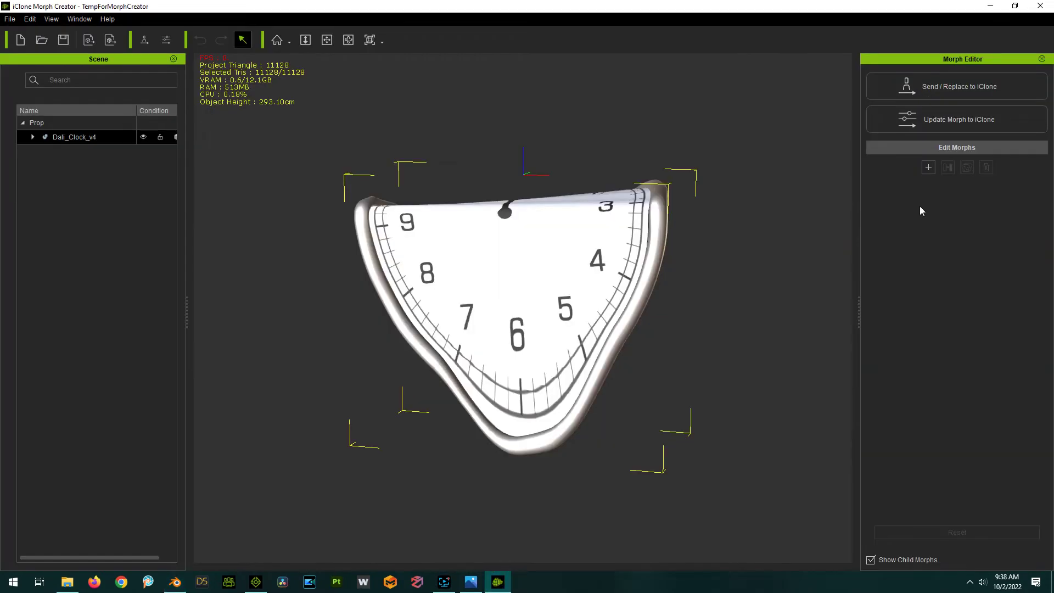
left_click(928, 169)
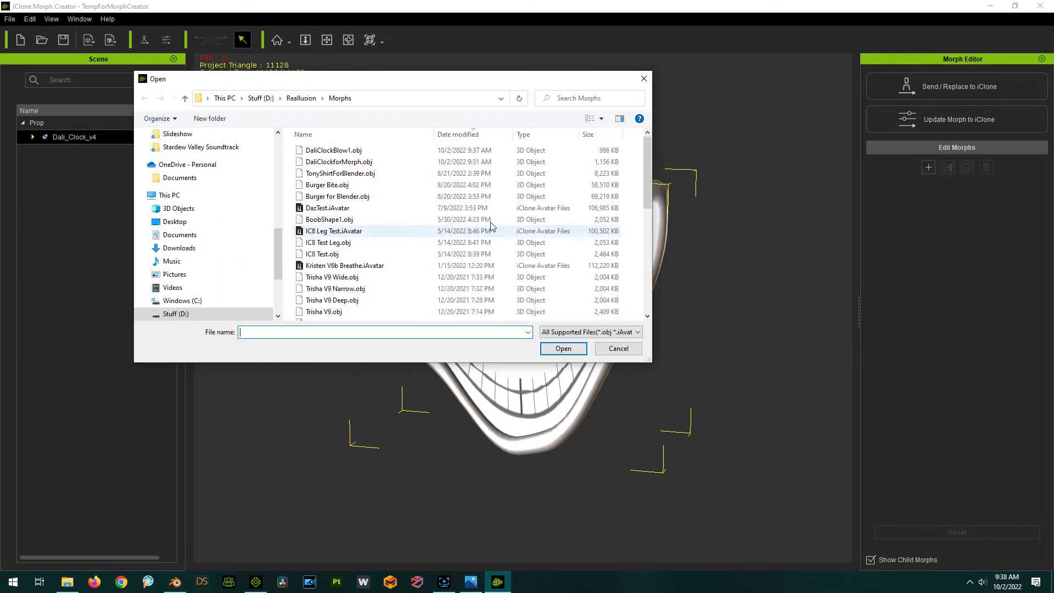
double_click(343, 150)
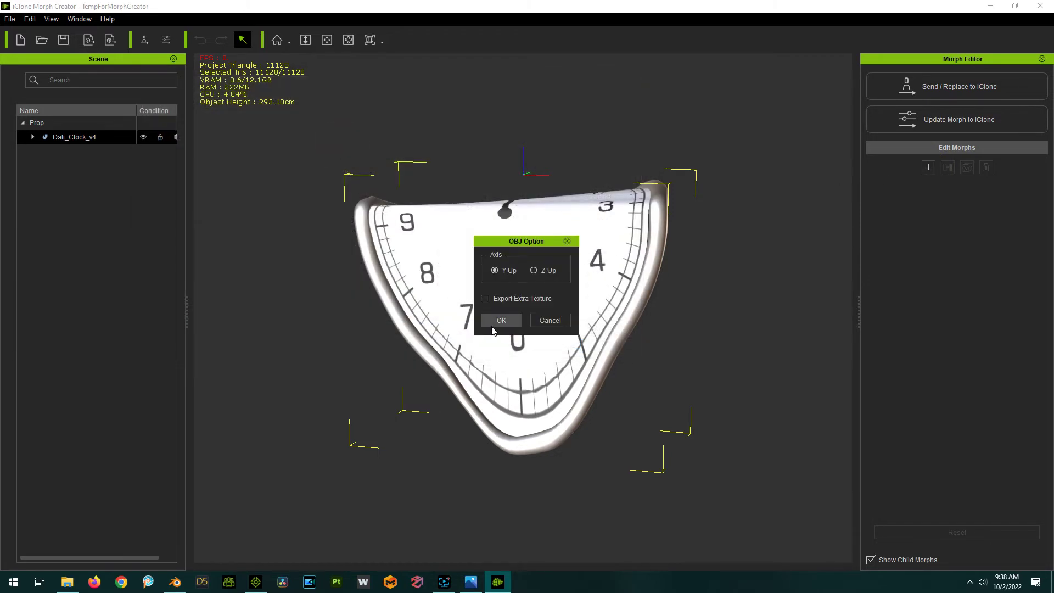
left_click(492, 323)
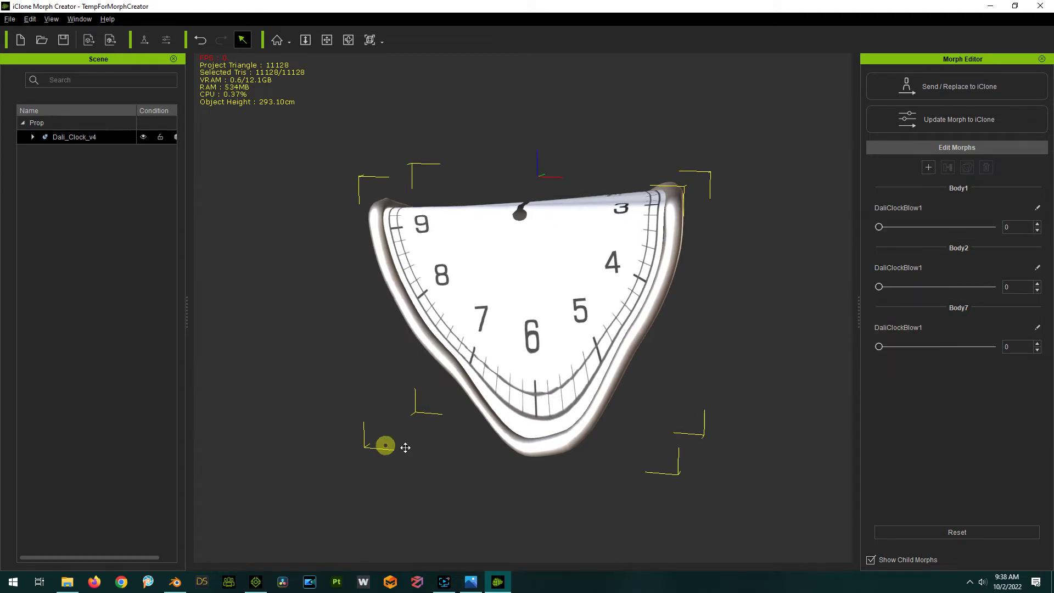
Step: Orbit the clock edge-on and push the Body1, Body2 and Body7 DaliClockBlow1 sliders to 100
middle_click_drag(380, 444, 394, 451)
right_click_drag(394, 451, 821, 402)
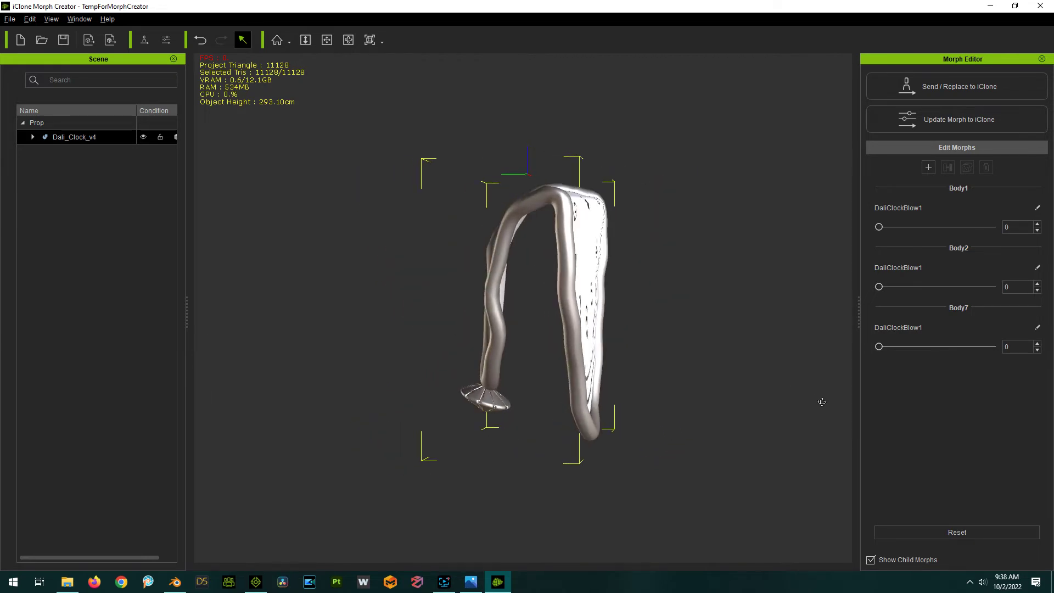
left_click_drag(878, 227, 994, 226)
left_click_drag(878, 286, 992, 287)
left_click_drag(877, 346, 784, 358)
left_click(878, 227)
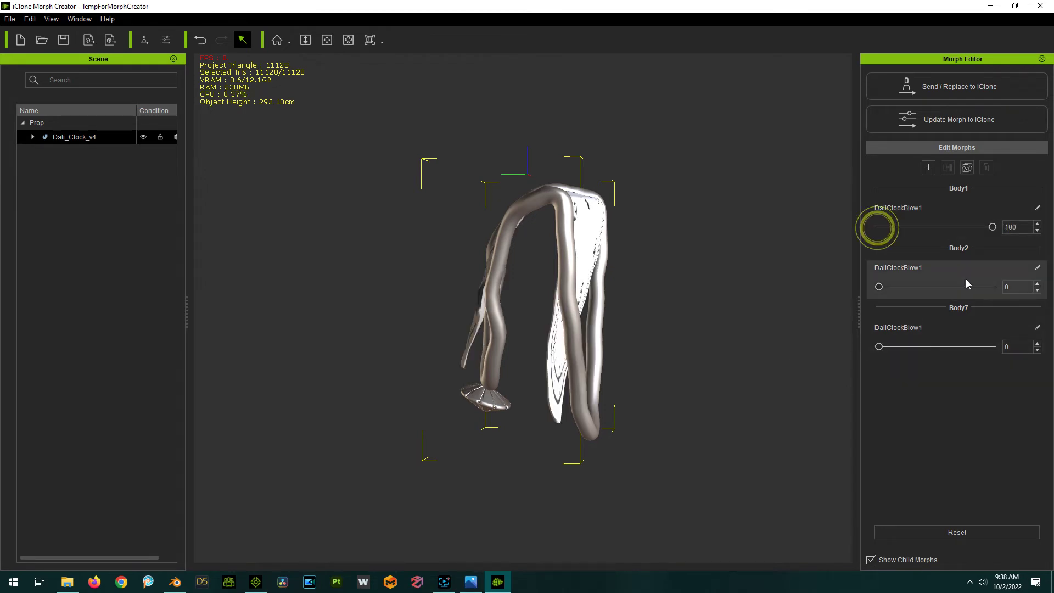
left_click(878, 287)
left_click(879, 346)
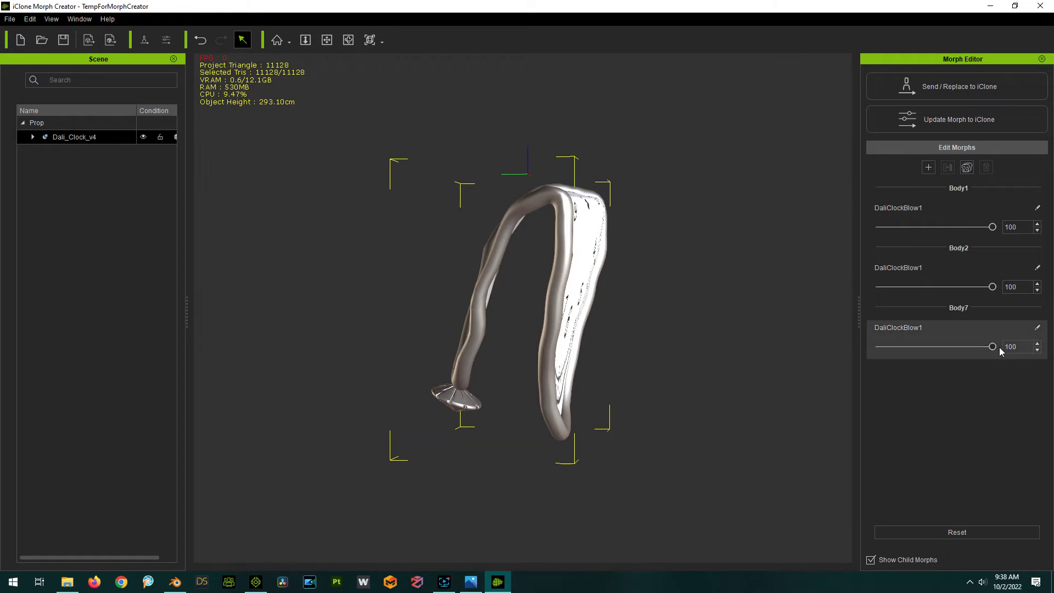
Step: Return the three DaliClockBlow1 sliders to 0 and deselect the clock
left_click(991, 346)
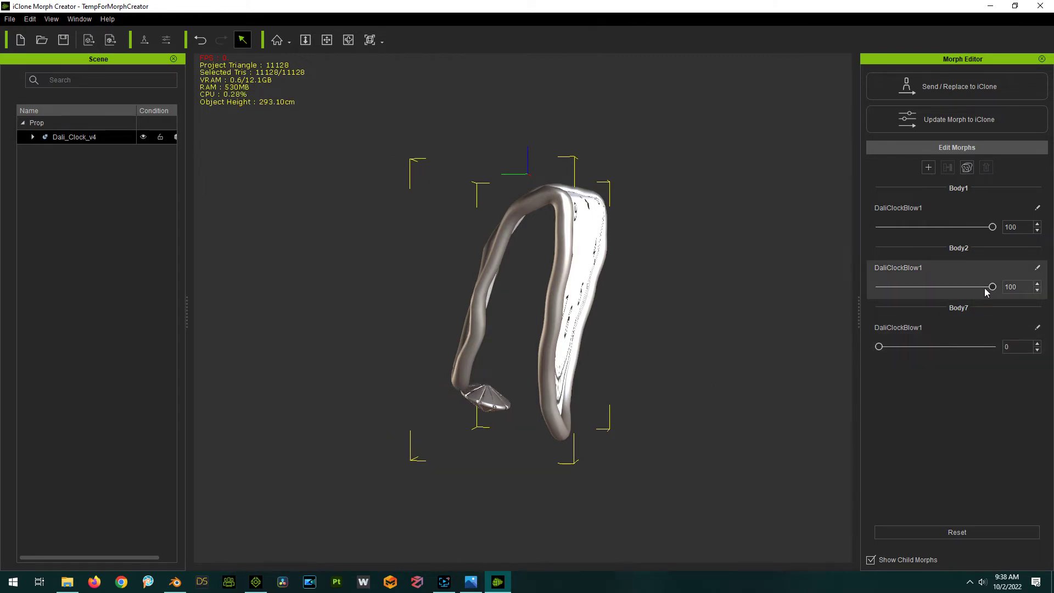
left_click_drag(991, 286, 818, 323)
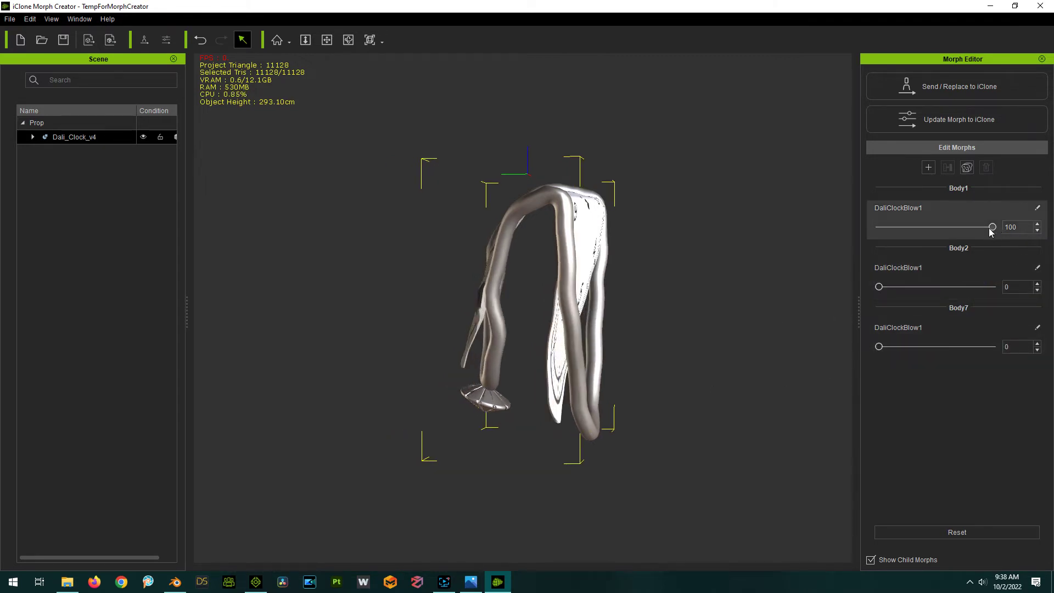
left_click_drag(990, 228, 819, 265)
left_click_drag(877, 286, 864, 338)
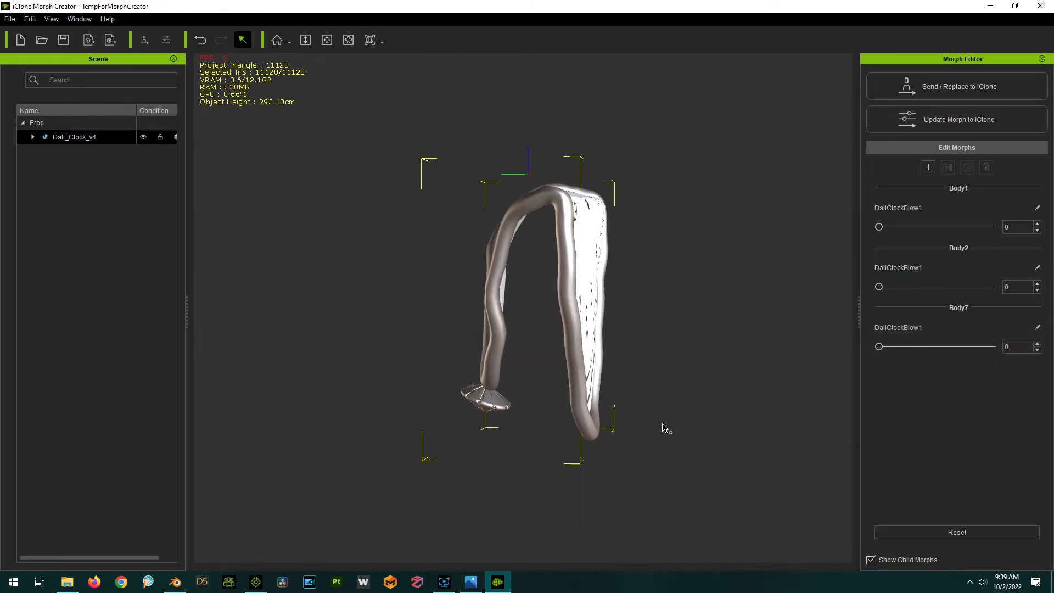
left_click(680, 309)
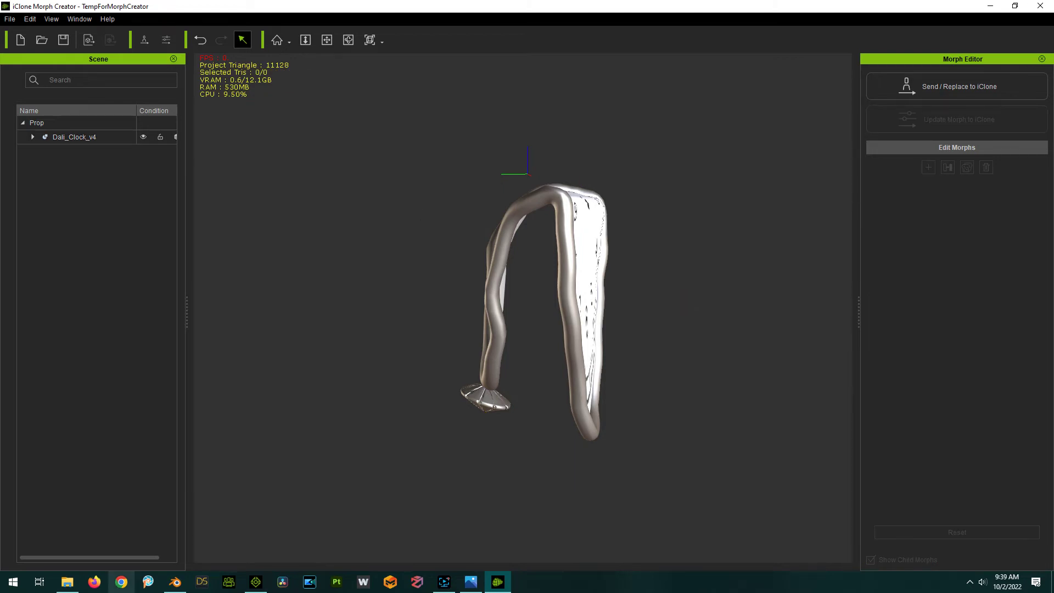
Step: In Blender's Edit Mode, move the selected clock ends with proportional editing
left_click(174, 583)
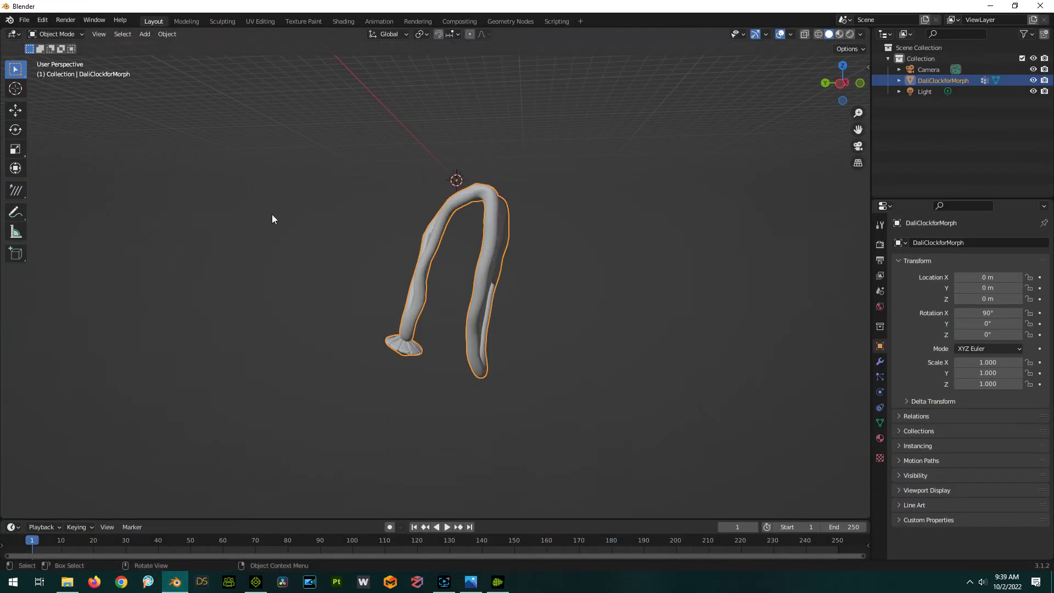
key("Tab")
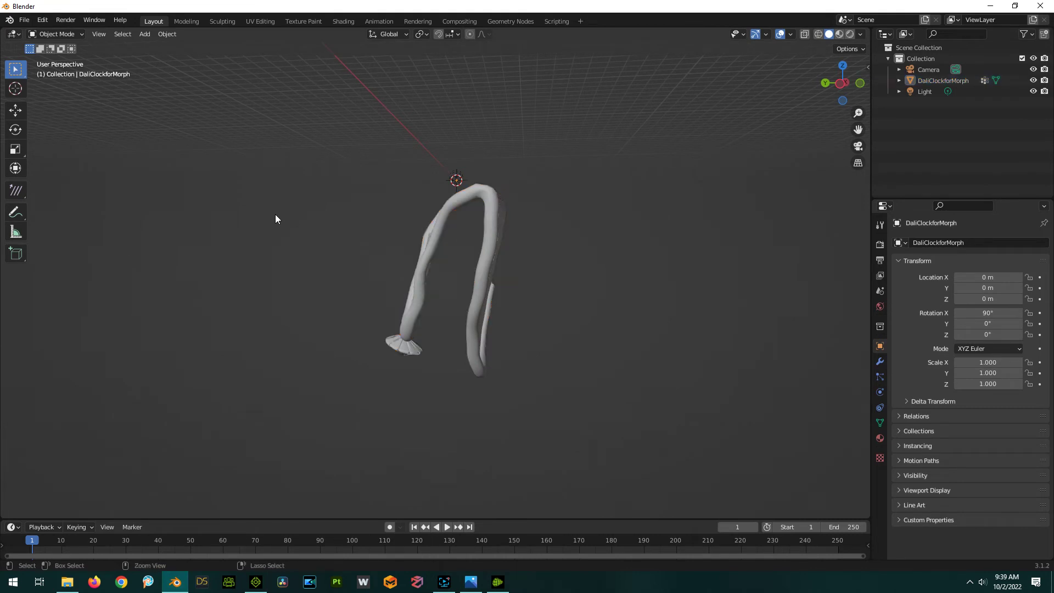
key("Tab")
key("Tab")
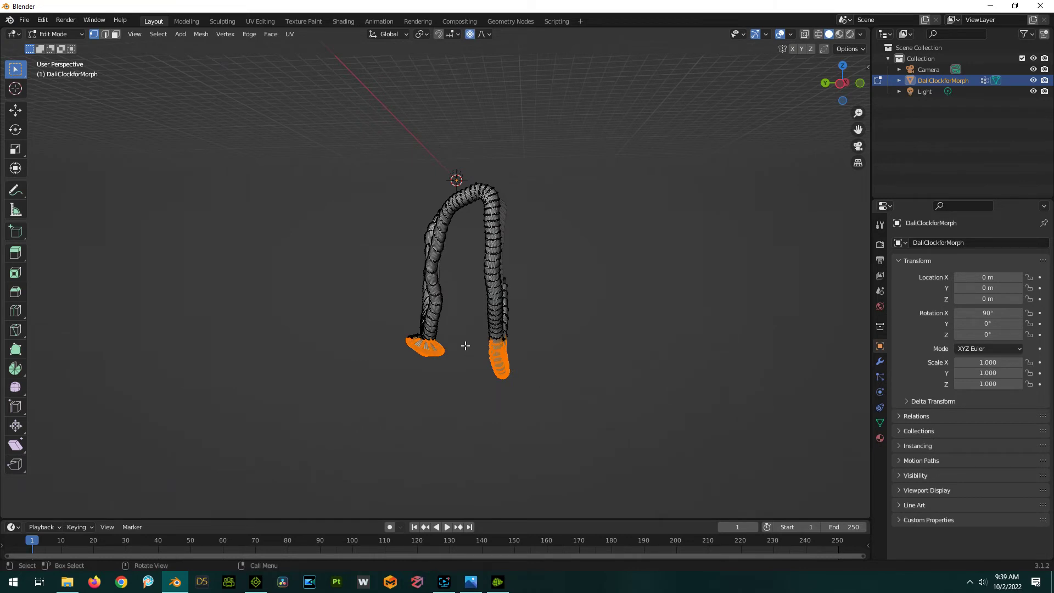
key("g")
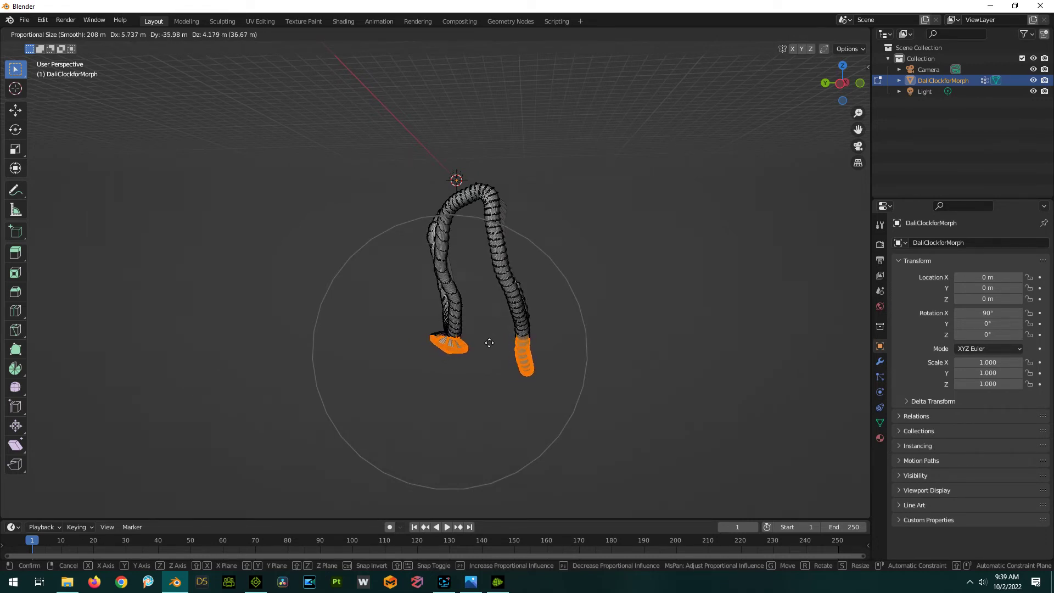
left_click(489, 343)
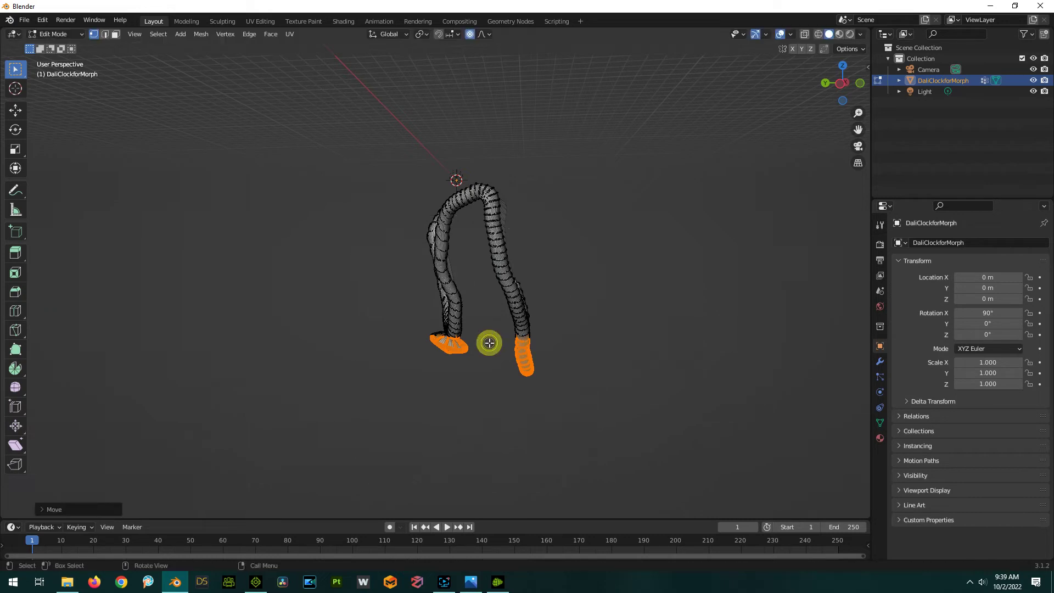
Step: Rotate the ends twice, shift them again, and return to Object Mode
key("r")
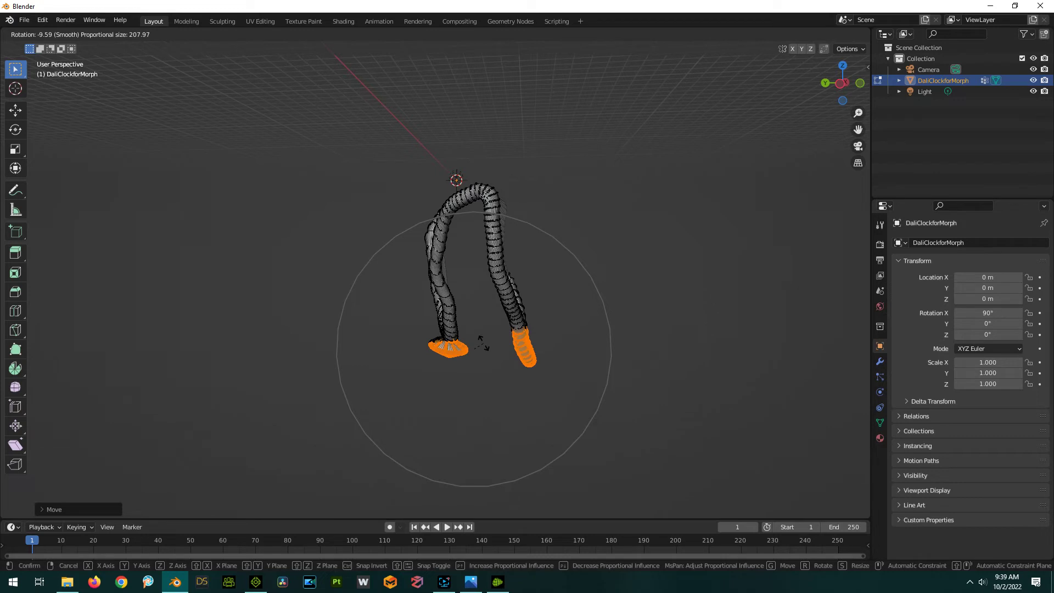
left_click(482, 343)
key("r")
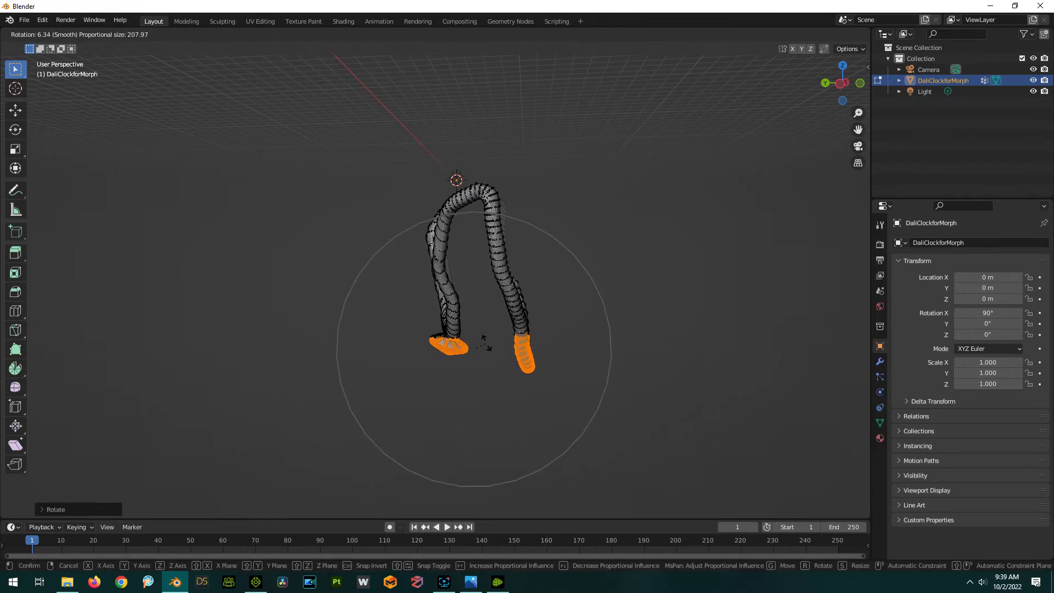
left_click(483, 343)
key("g")
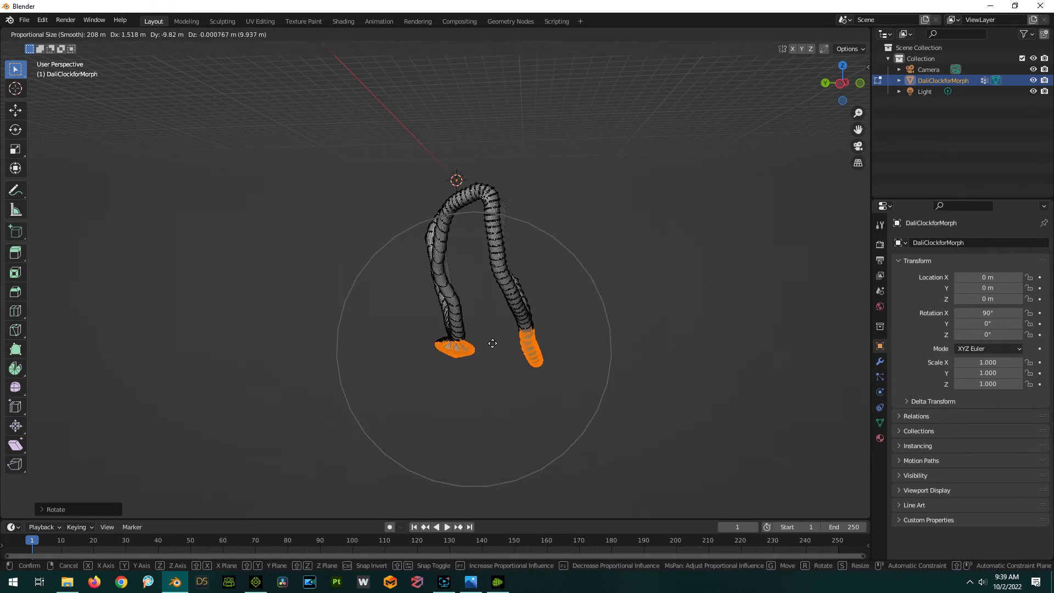
left_click(492, 343)
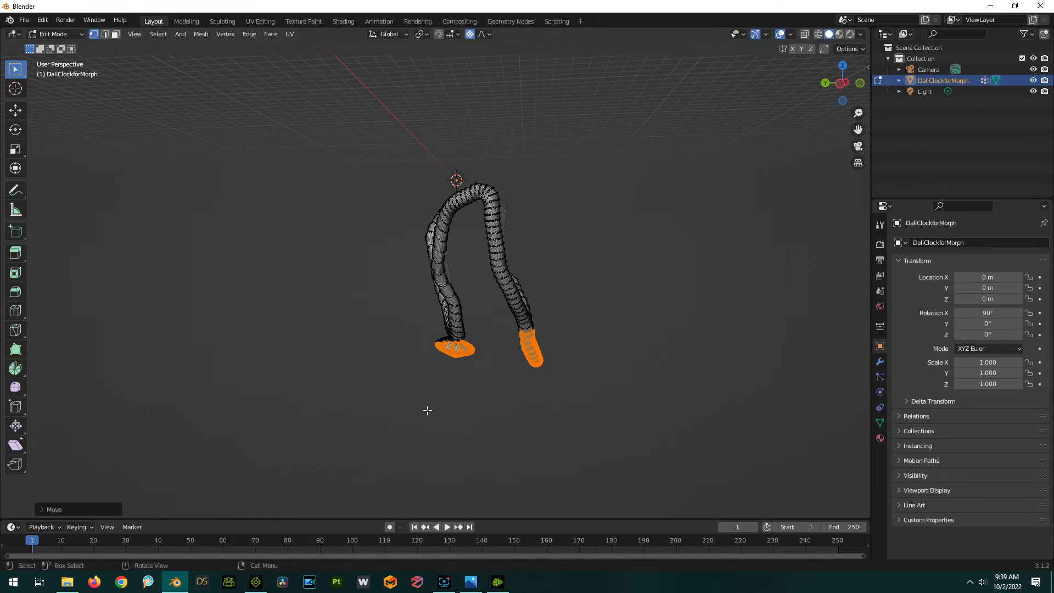
key("Tab")
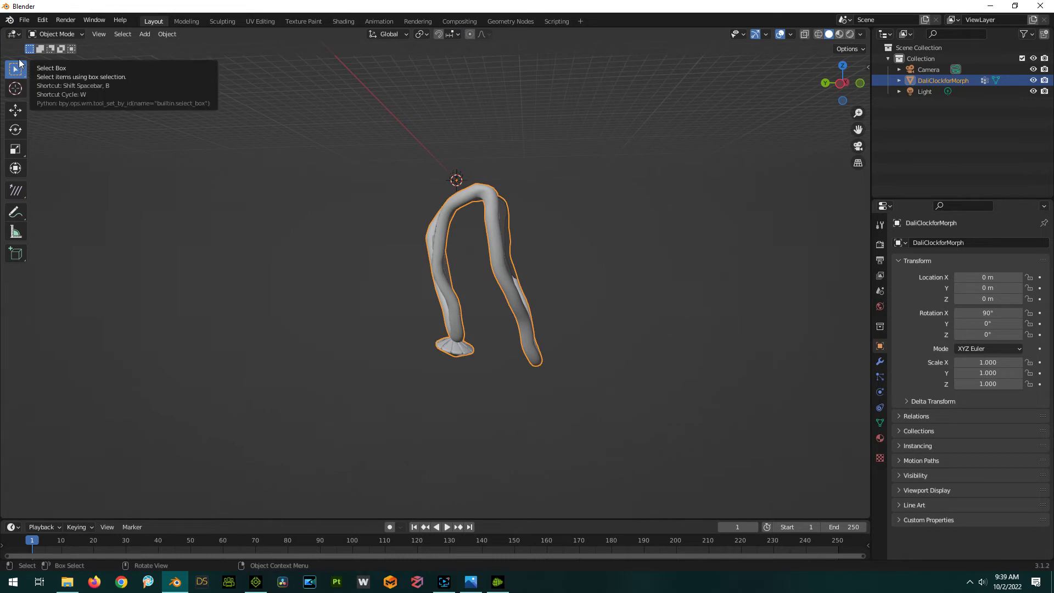
Step: Export the reshaped clock as a Wavefront OBJ to the Morphs folder and start adding it via Edit Morphs +
left_click(26, 20)
mouse_move(64, 182)
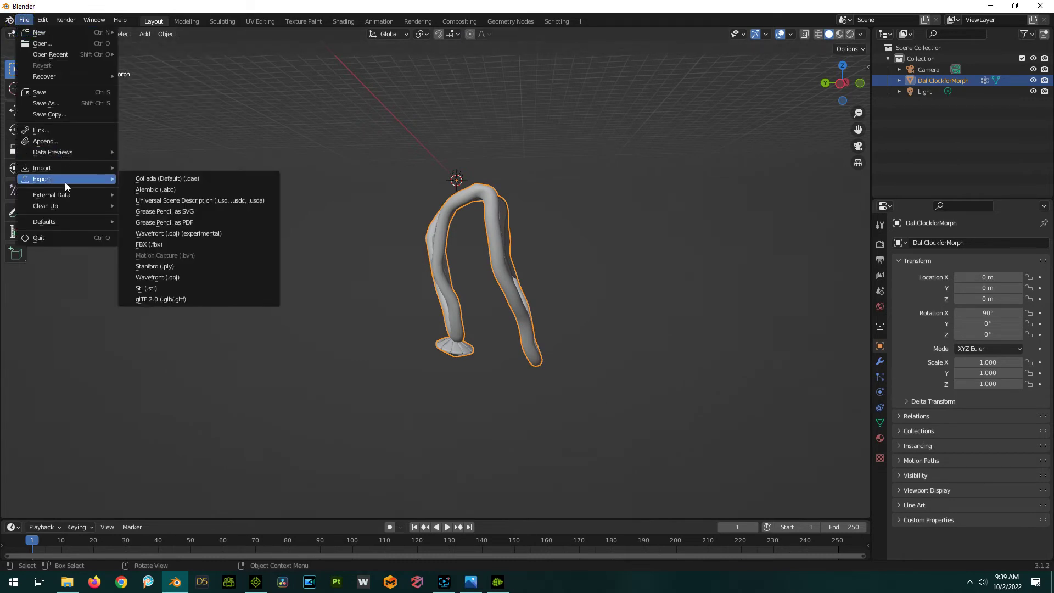
left_click(176, 276)
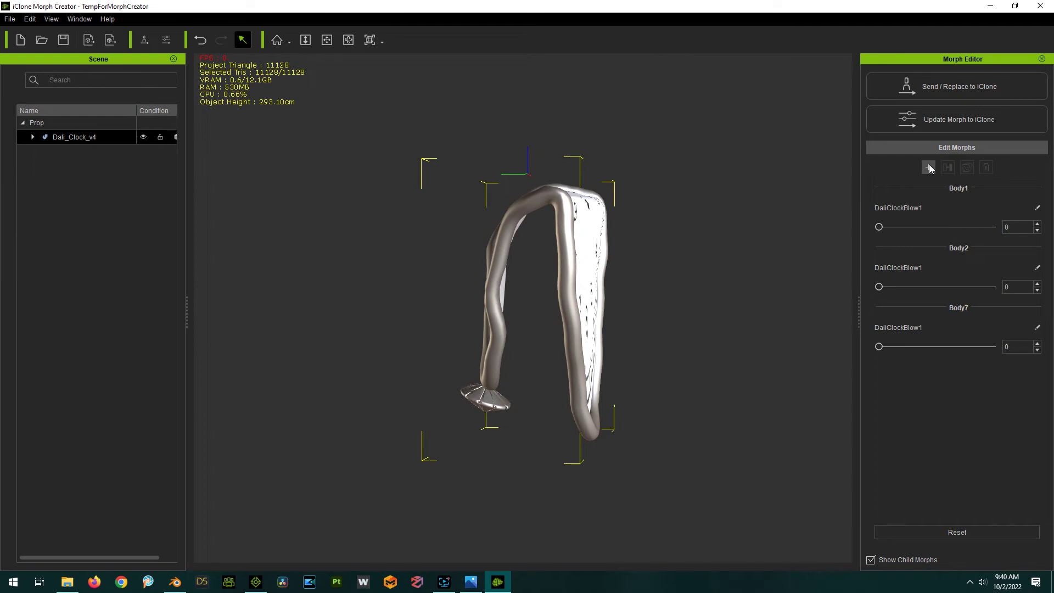
left_click(928, 168)
Step: Import DaliClockBlow2.obj with the OBJ options, then test its Body1, Body2 and Body7 sliders
double_click(365, 150)
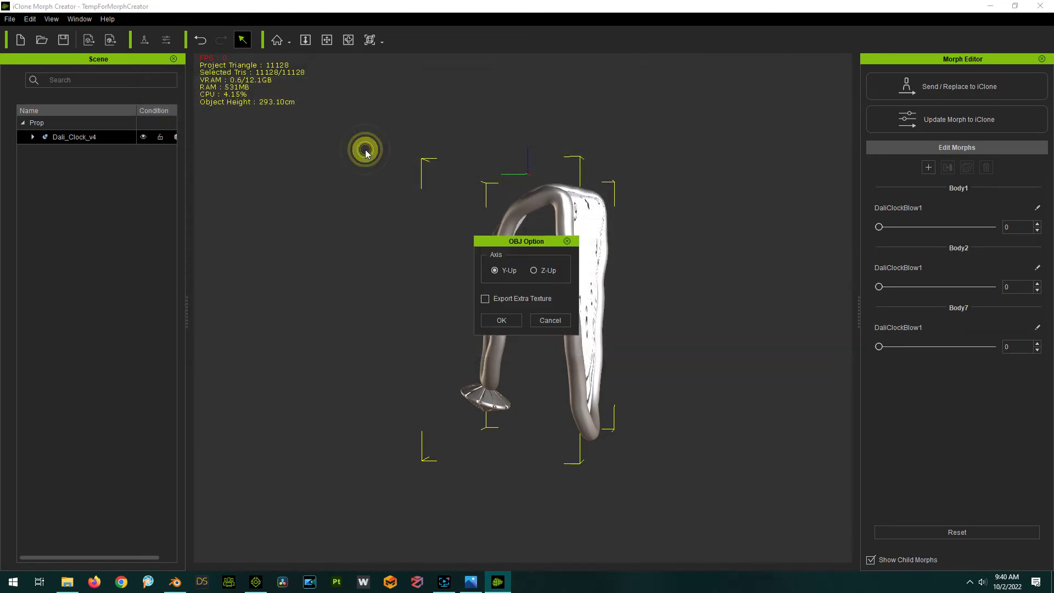
left_click(501, 321)
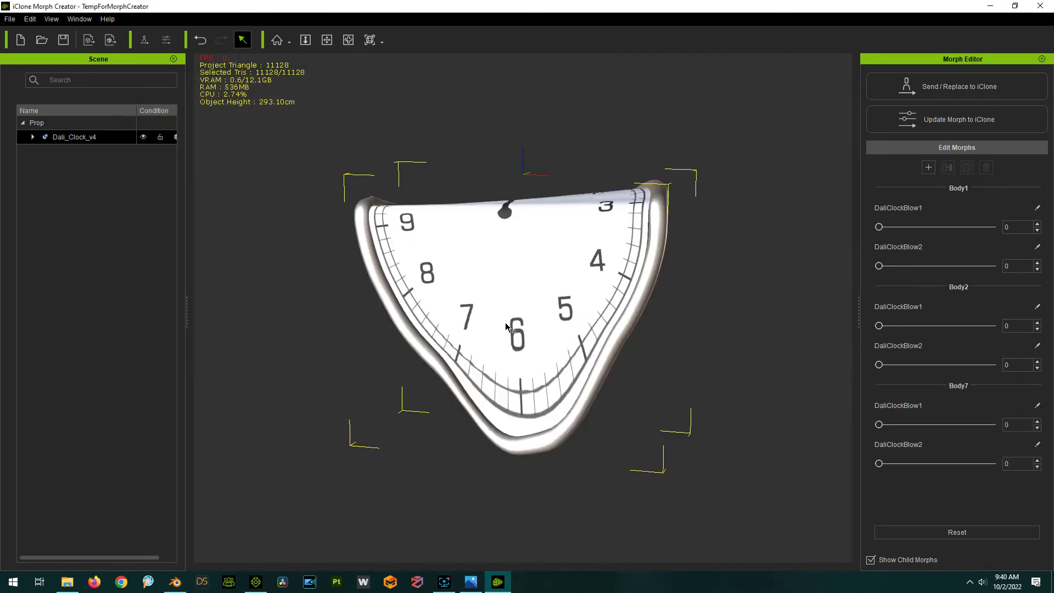
right_click_drag(808, 325, 547, 333)
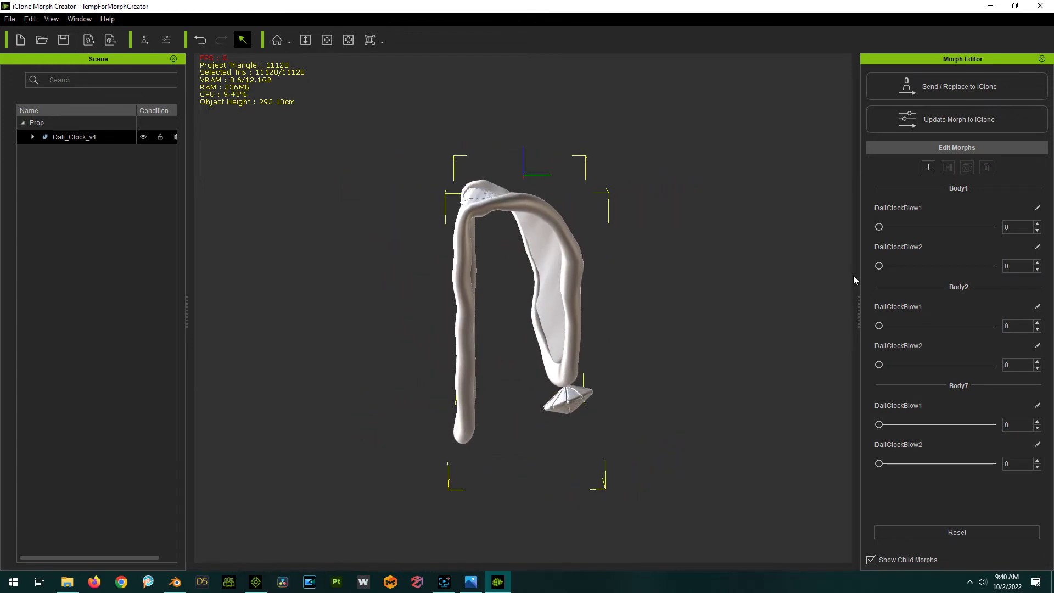
mouse_move(878, 366)
left_mouse_down()
mouse_move(920, 364)
mouse_move(868, 368)
mouse_move(881, 372)
left_mouse_up()
right_click_drag(218, 483, 856, 433)
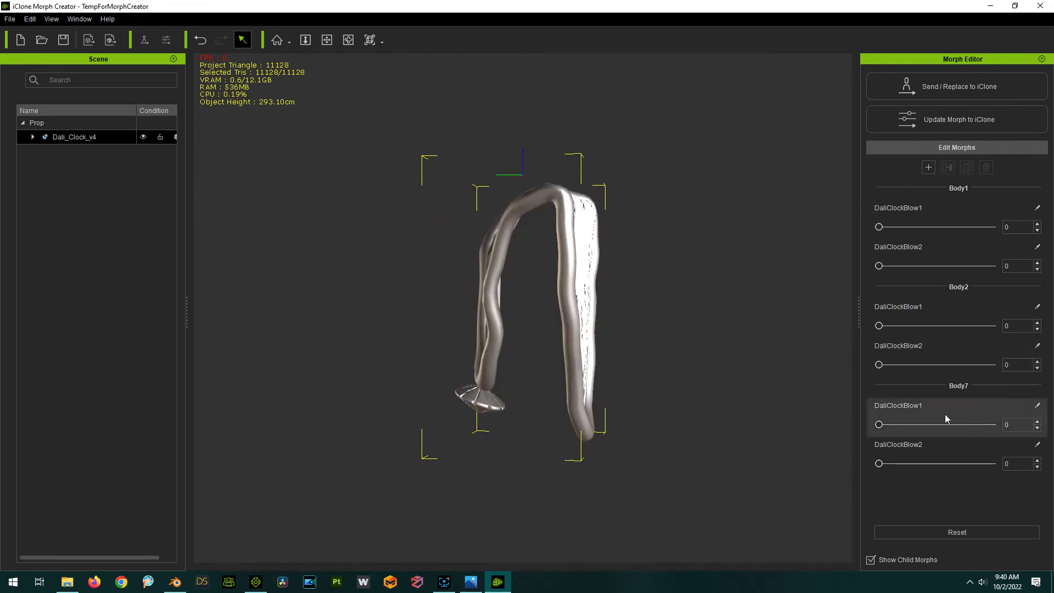
left_click_drag(878, 326, 849, 360)
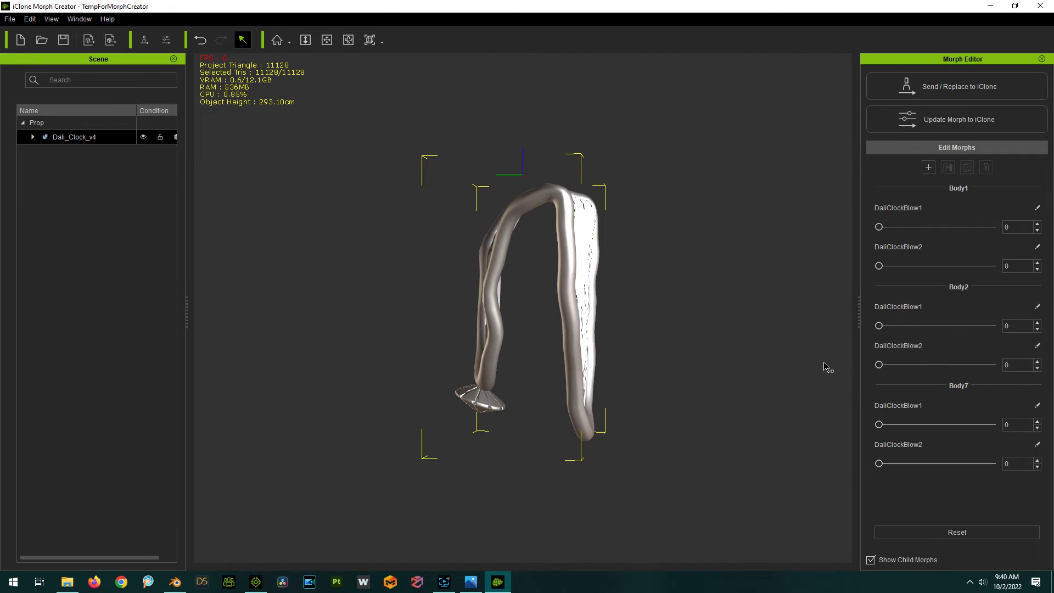
left_click_drag(874, 463, 816, 475)
left_click_drag(878, 266, 758, 302)
Step: Minimize iClone 8 and push the clock's DaliClockBlow morphs back with Update Morph to iClone
left_click(259, 588)
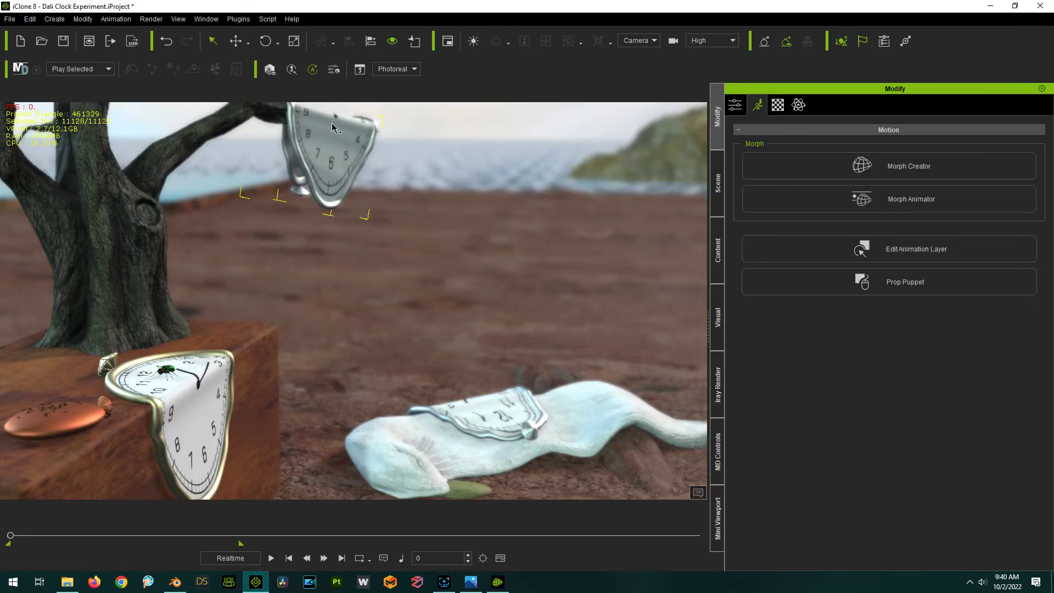
left_click(258, 586)
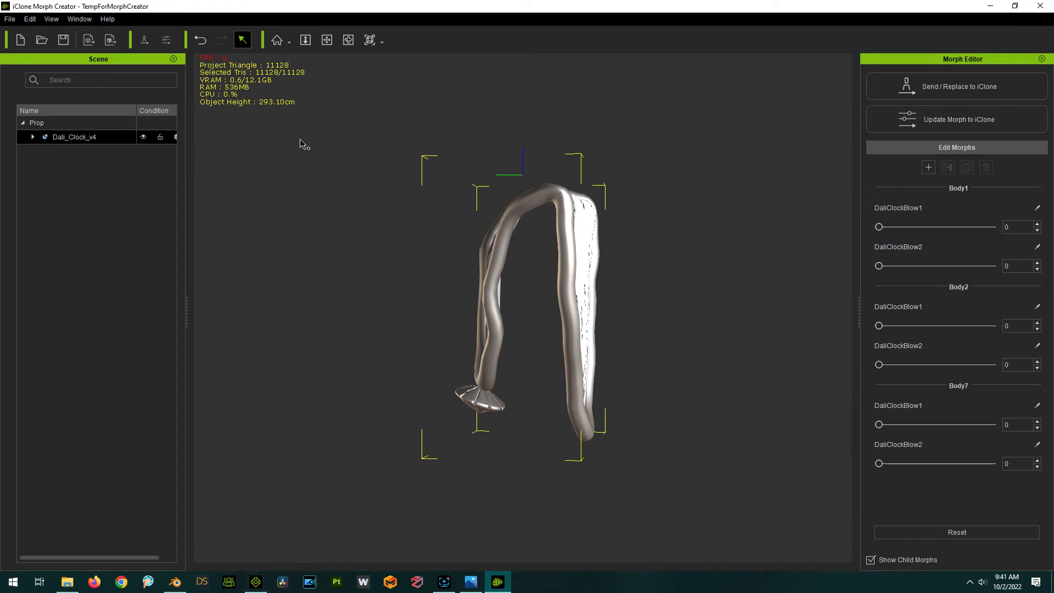
left_click(954, 124)
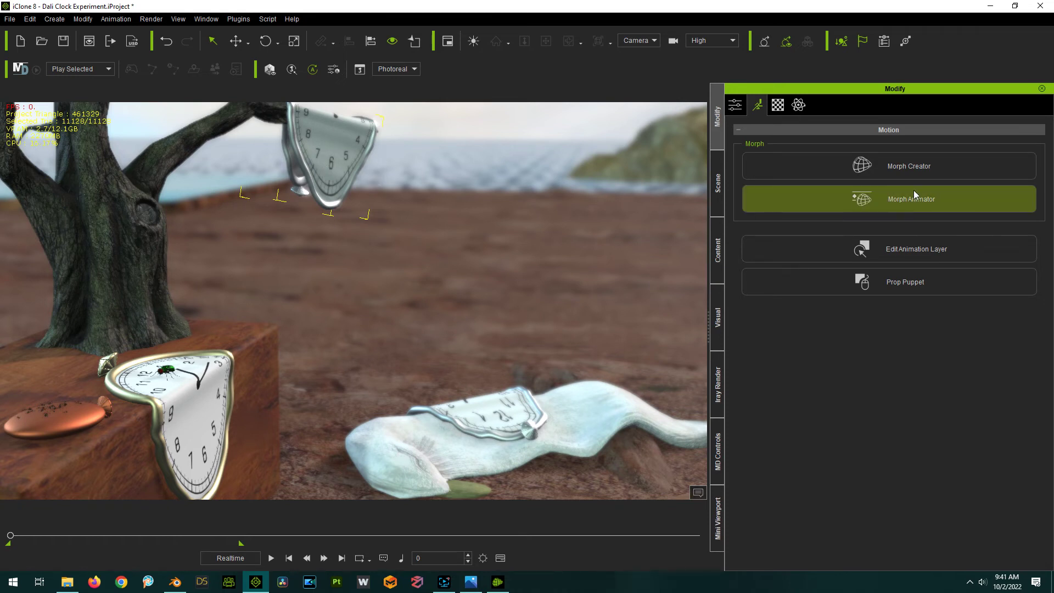
Step: Open Morph Animator for Dali_Clock_v4, test Body1's DaliClockBlow2 slider, and close the window
left_click(881, 201)
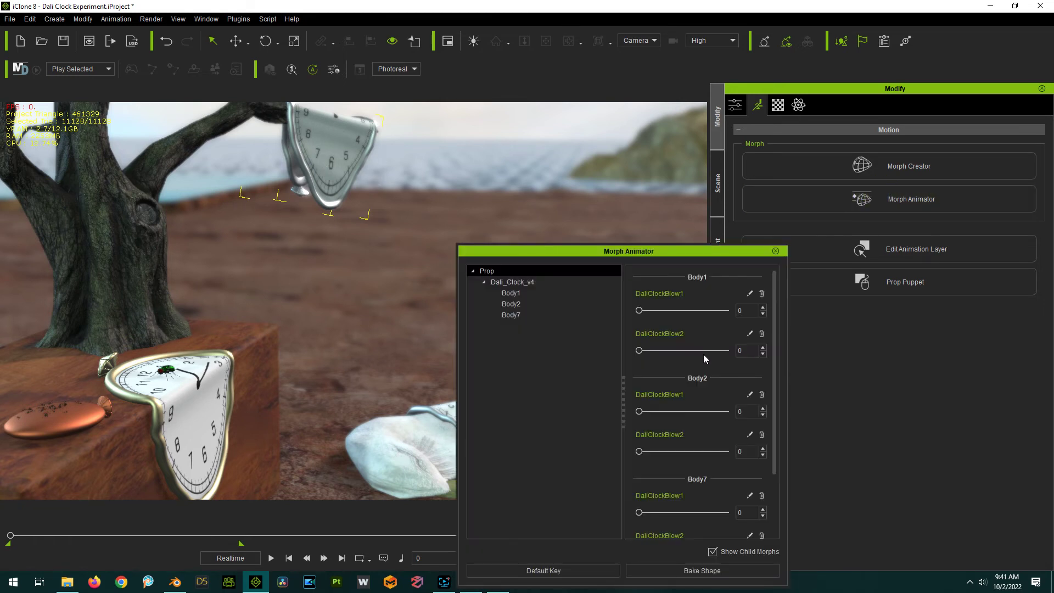
scroll(690, 357, "down", 1)
scroll(686, 426, "up", 1)
scroll(683, 395, "down", 1)
scroll(678, 384, "up", 1)
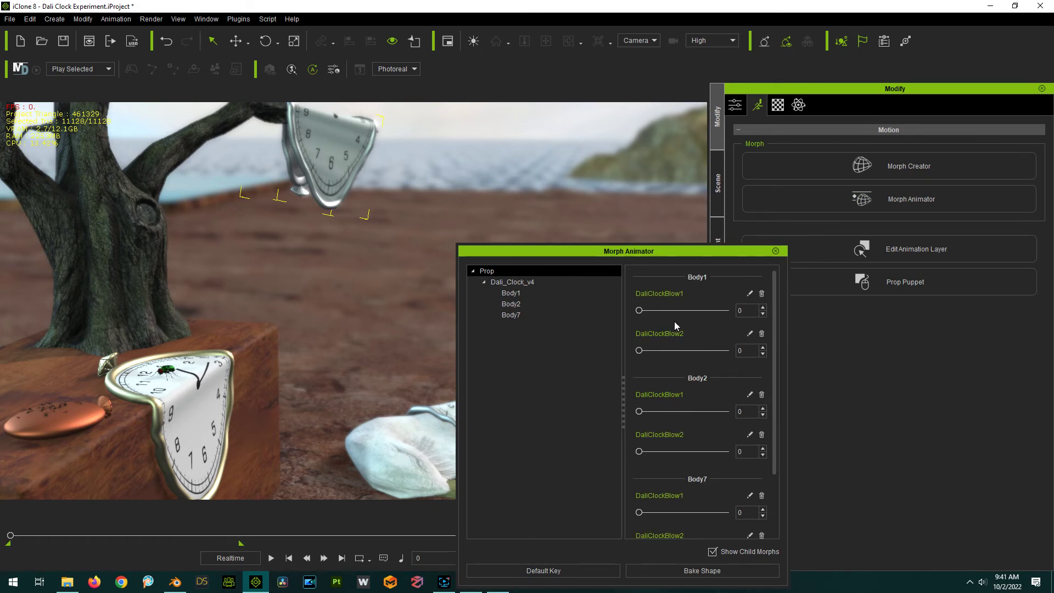
left_click(775, 251)
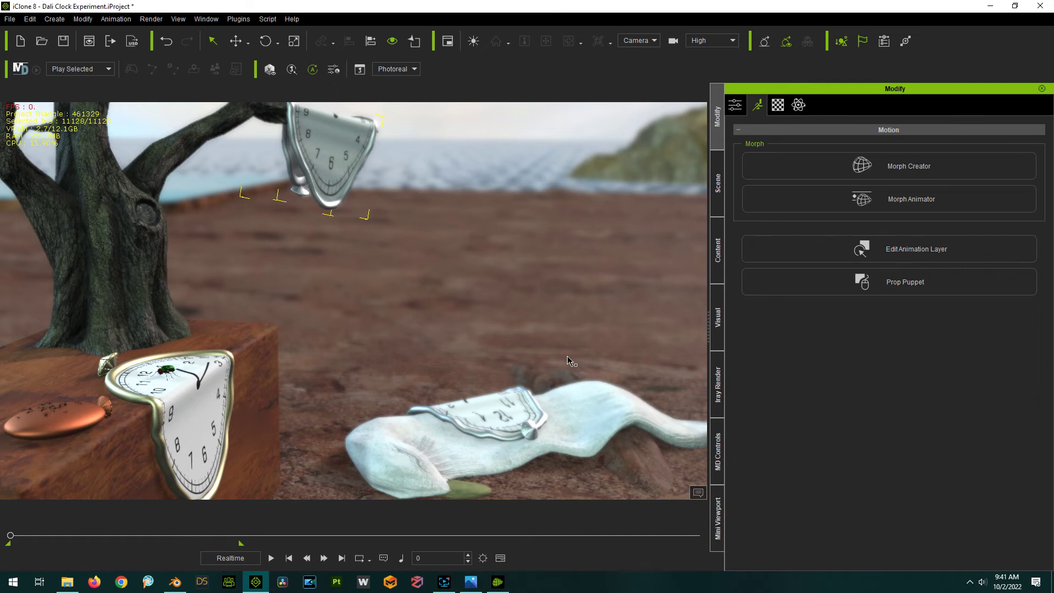
left_click(877, 202)
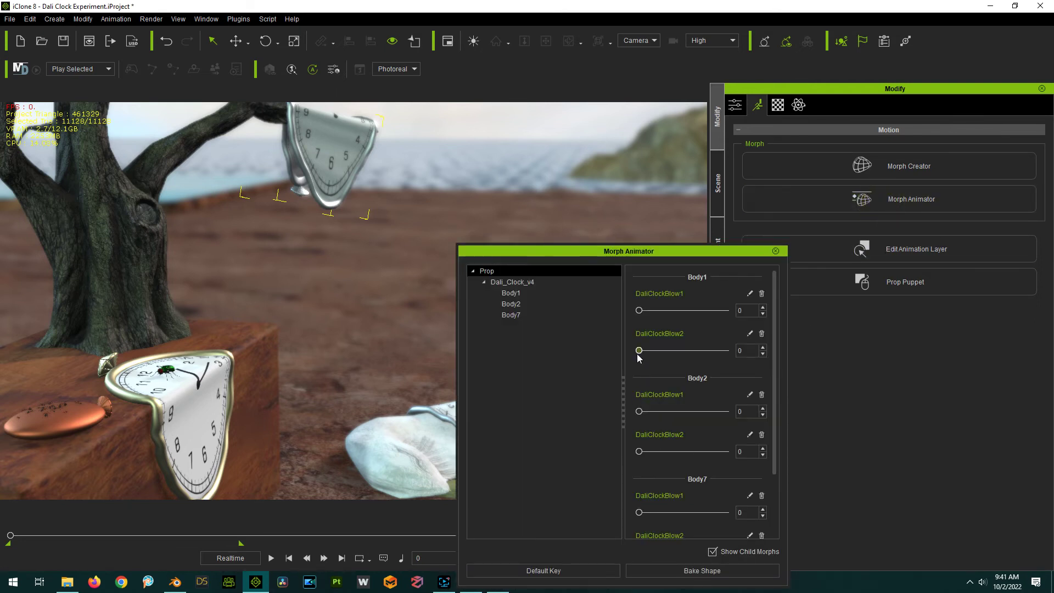
mouse_move(638, 351)
left_mouse_down()
mouse_move(702, 351)
mouse_move(650, 352)
mouse_move(664, 351)
mouse_move(645, 364)
left_mouse_up()
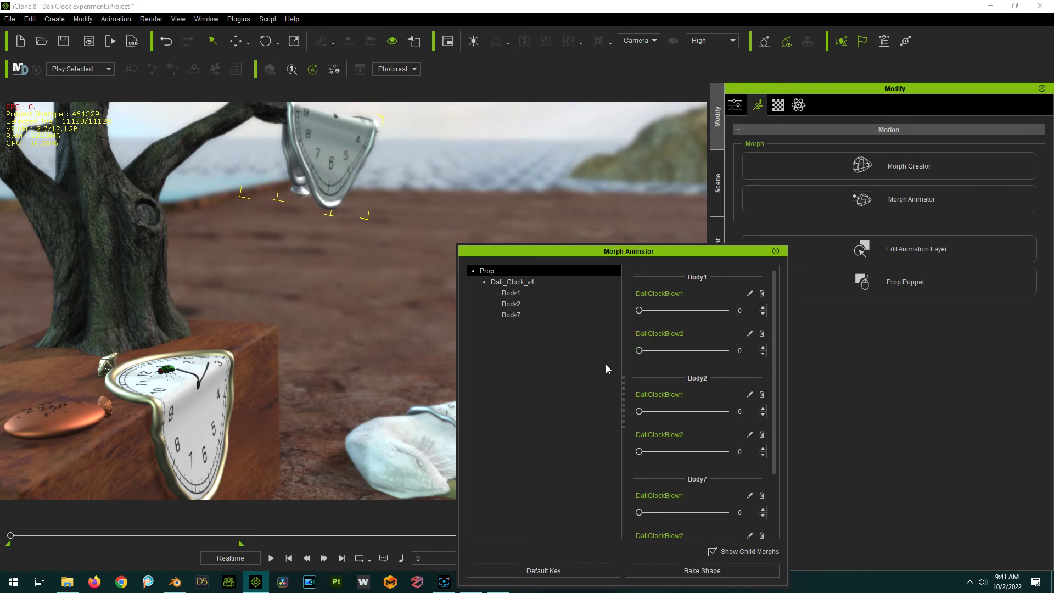
left_click(775, 252)
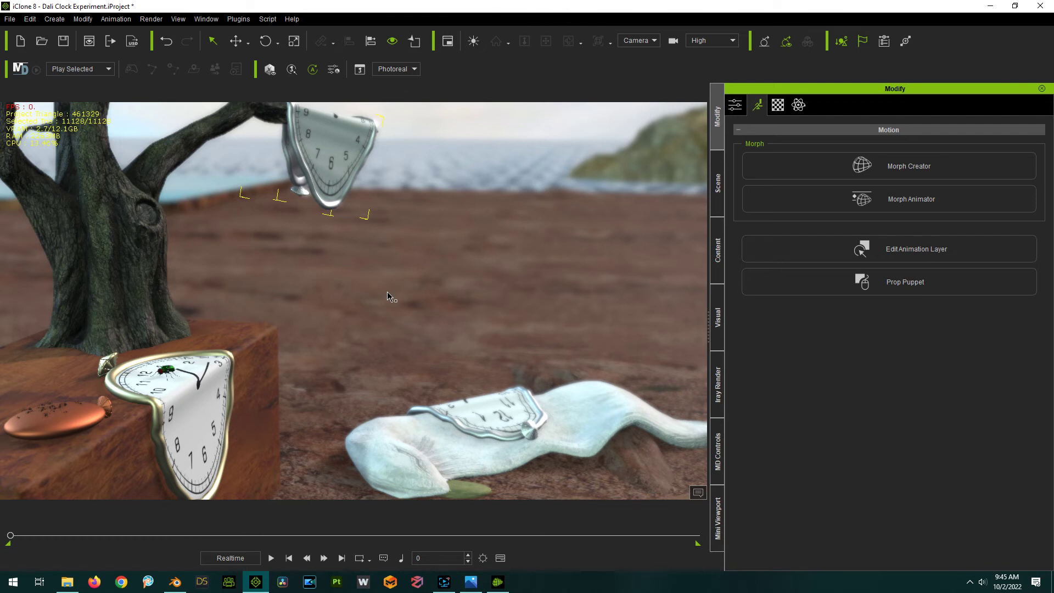
Step: In Morph Animator, key the clock's Body1, Body2 and Body7 morph sliders at 0 on frame 0
left_click(878, 195)
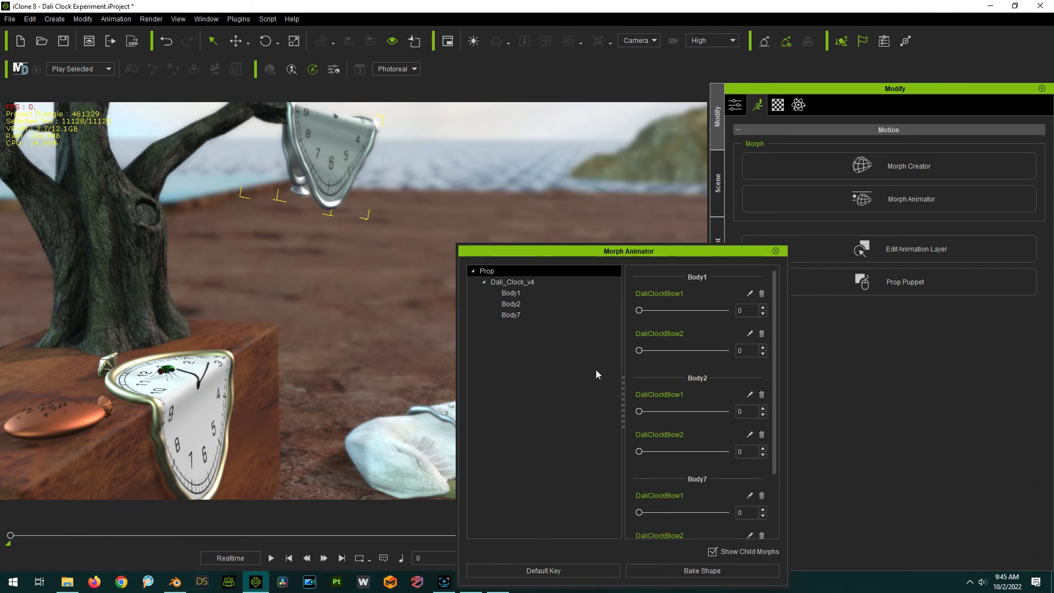
left_click(639, 311)
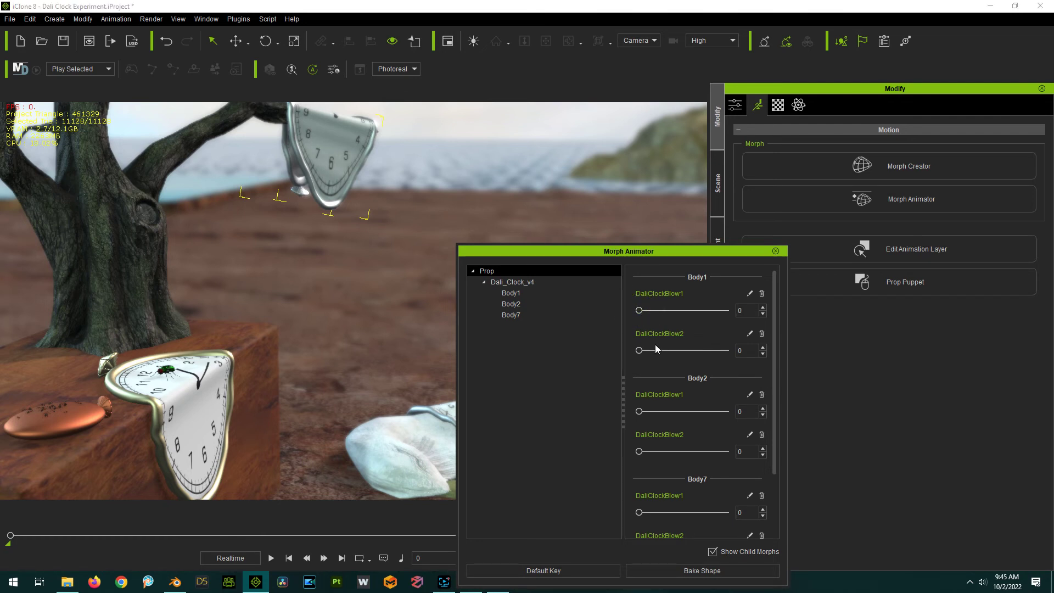
left_click(639, 412)
left_click(639, 451)
scroll(692, 472, "down", 1)
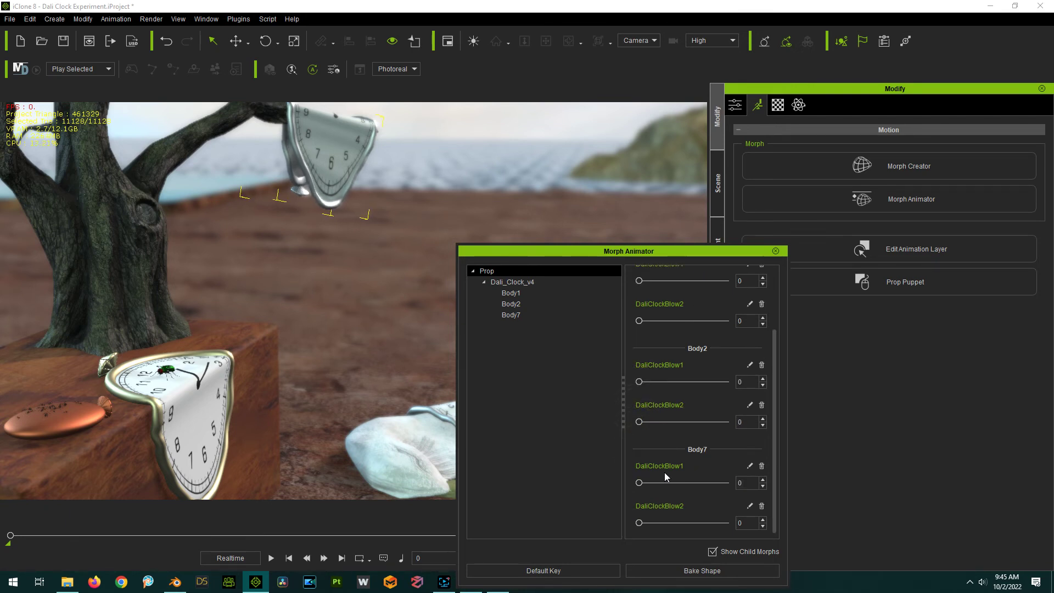
left_click(639, 483)
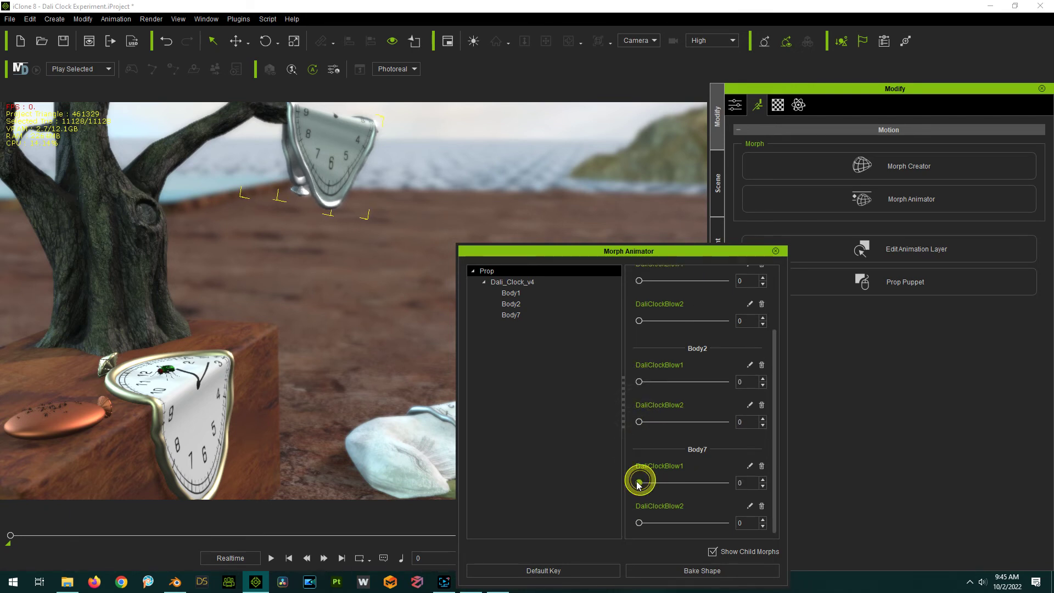
left_click(639, 522)
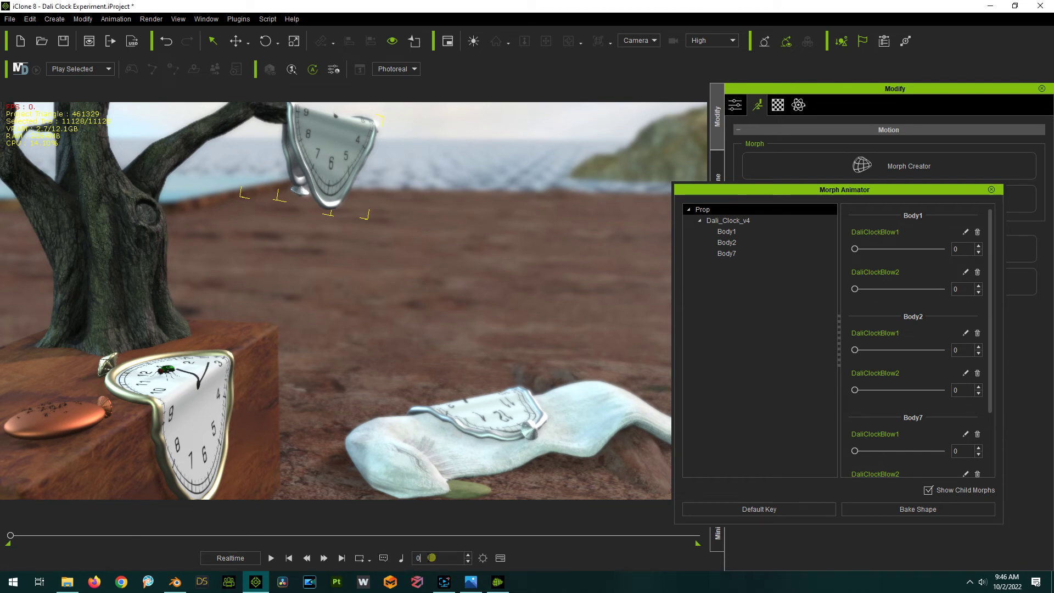
Step: At frame 60, set Body2's DaliClockBlow2 to 46
left_click(416, 558)
key("Return")
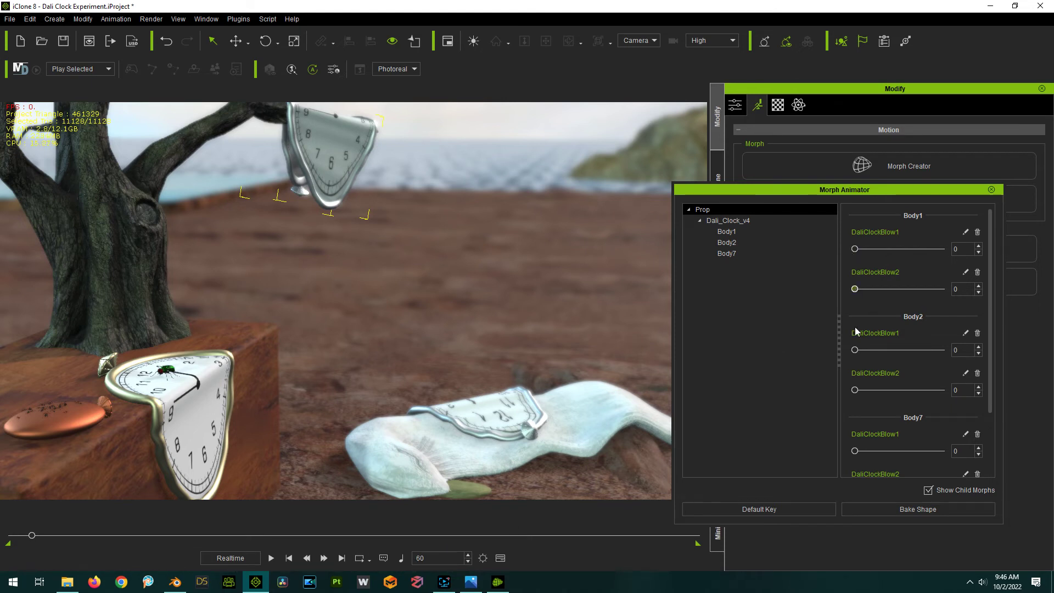
left_click_drag(854, 390, 896, 396)
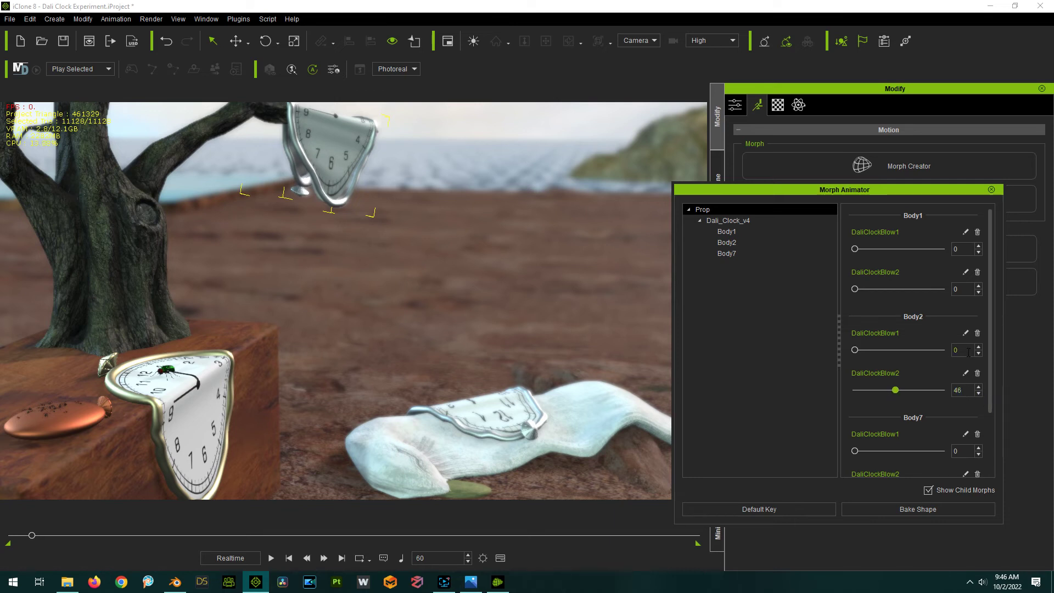
Step: Copy the value 46 into Body1's and Body7's DaliClockBlow2 at frame 60
double_click(962, 389)
key("ctrl+c")
double_click(962, 289)
key("ctrl+v")
scroll(942, 446, "down", 1)
double_click(959, 462)
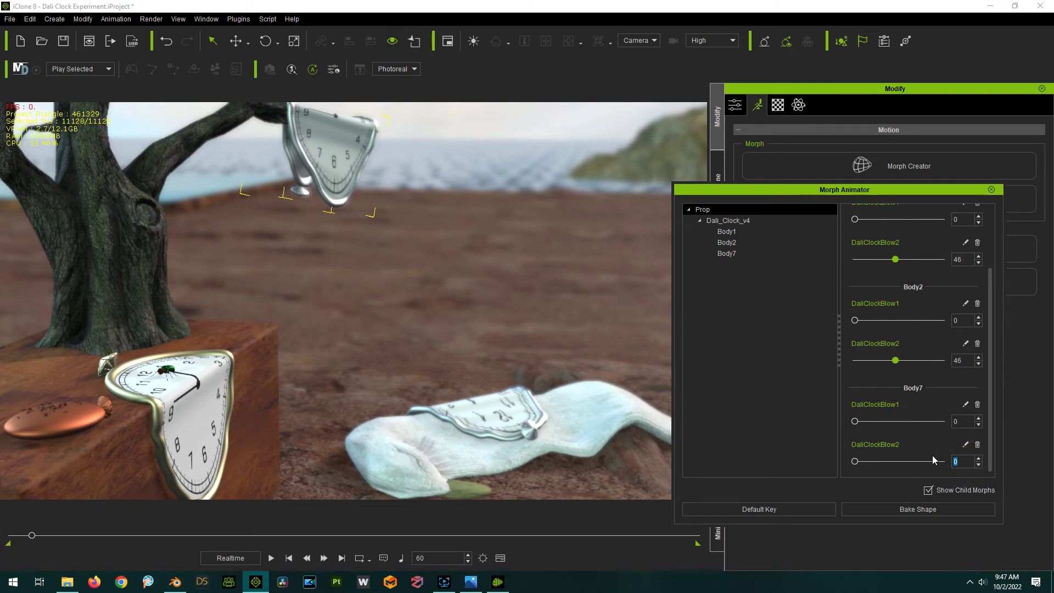
key("ctrl+v")
left_click(957, 422)
Step: At frame 75, set all three DaliClockBlow2 morphs to 31
left_click_drag(437, 558, 408, 558)
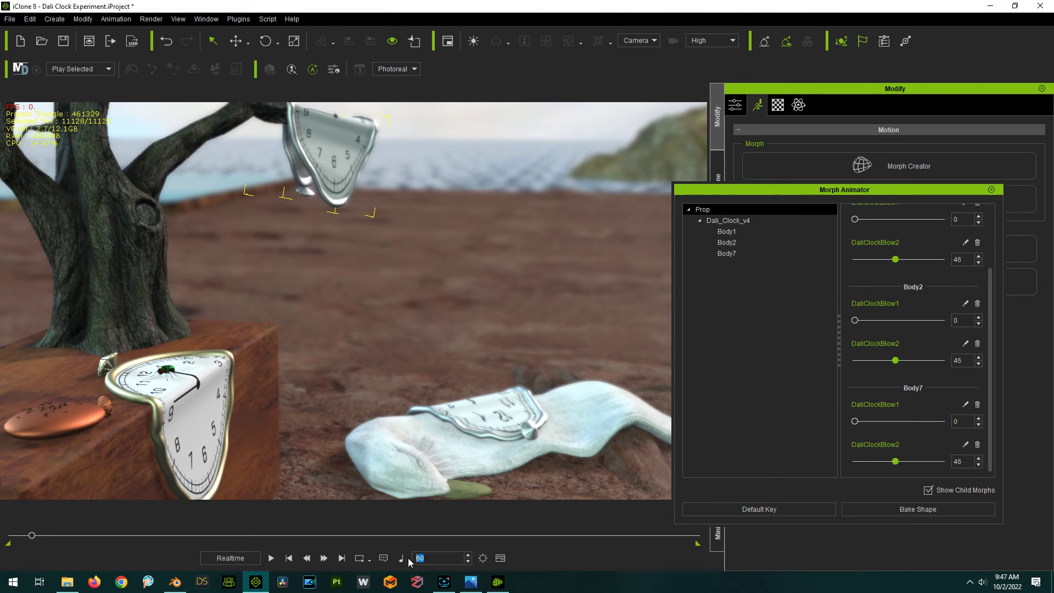
type("75")
key("Return")
scroll(892, 274, "up", 2)
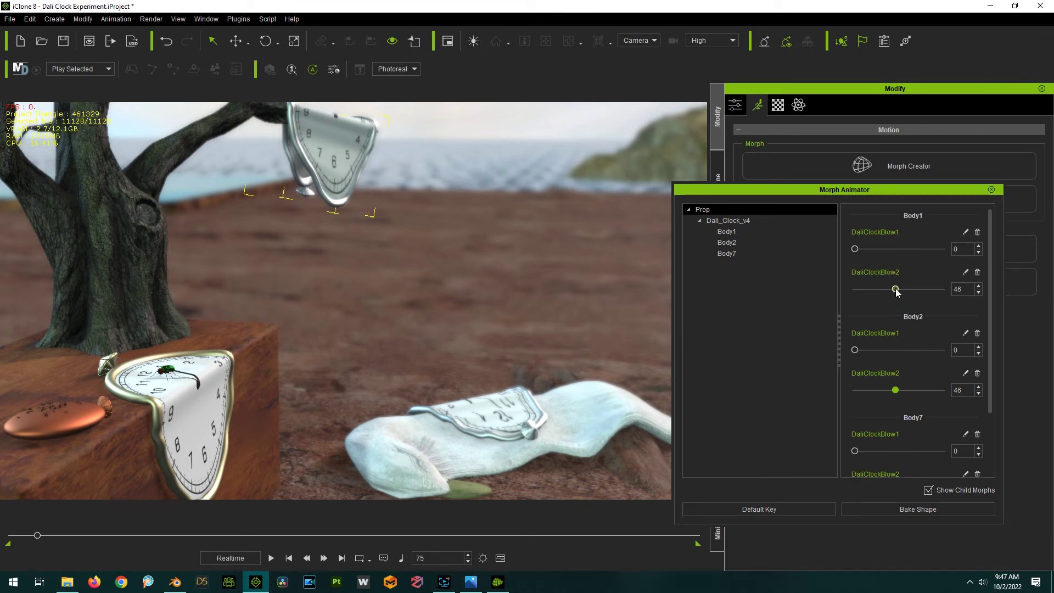
left_click_drag(896, 292, 884, 293)
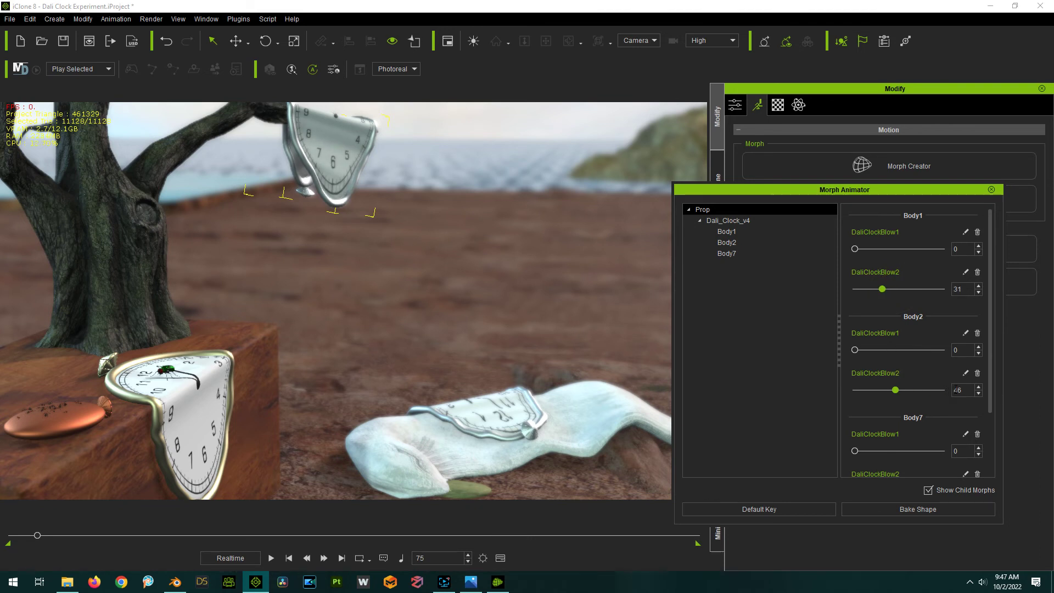
left_click(955, 390)
left_click_drag(929, 190, 909, 135)
left_click_drag(869, 470, 873, 515)
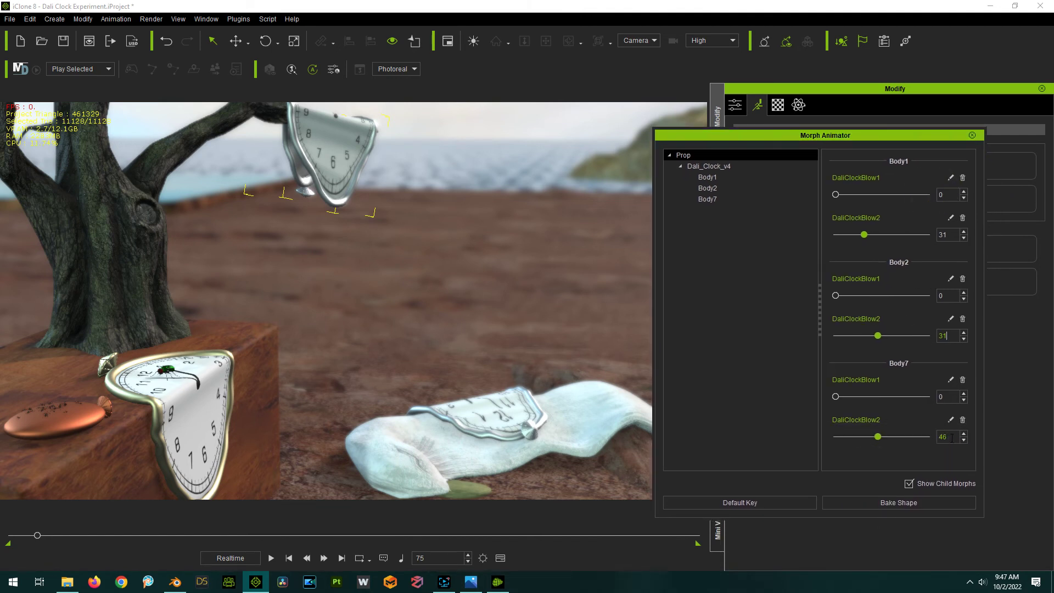
left_click(937, 439)
type("31")
left_click(897, 457)
Step: At frame 120, set the DaliClockBlow2 morphs to 81
double_click(430, 556)
type("1")
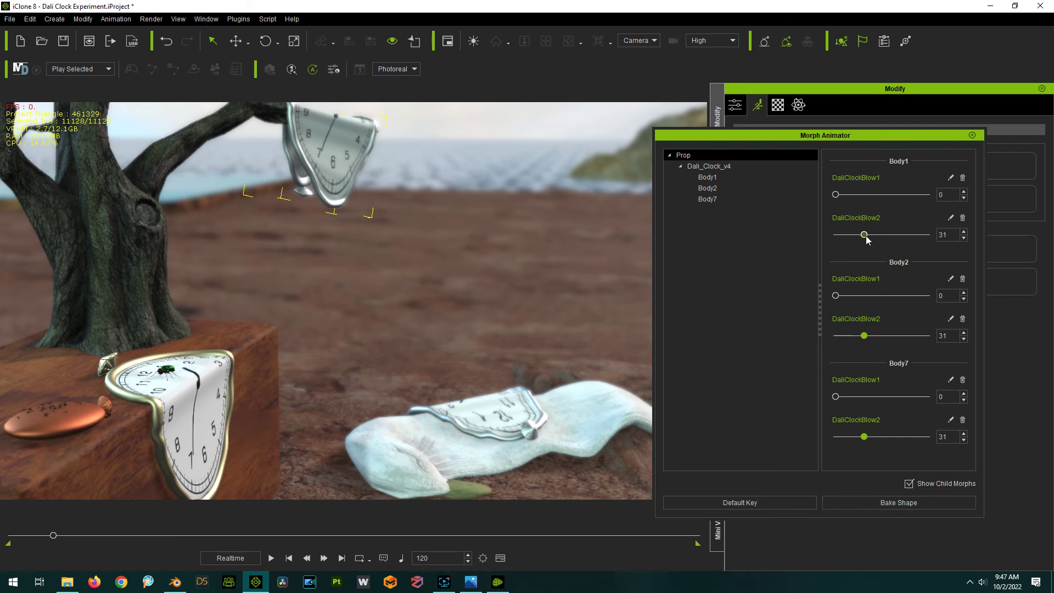
left_click_drag(862, 336, 907, 349)
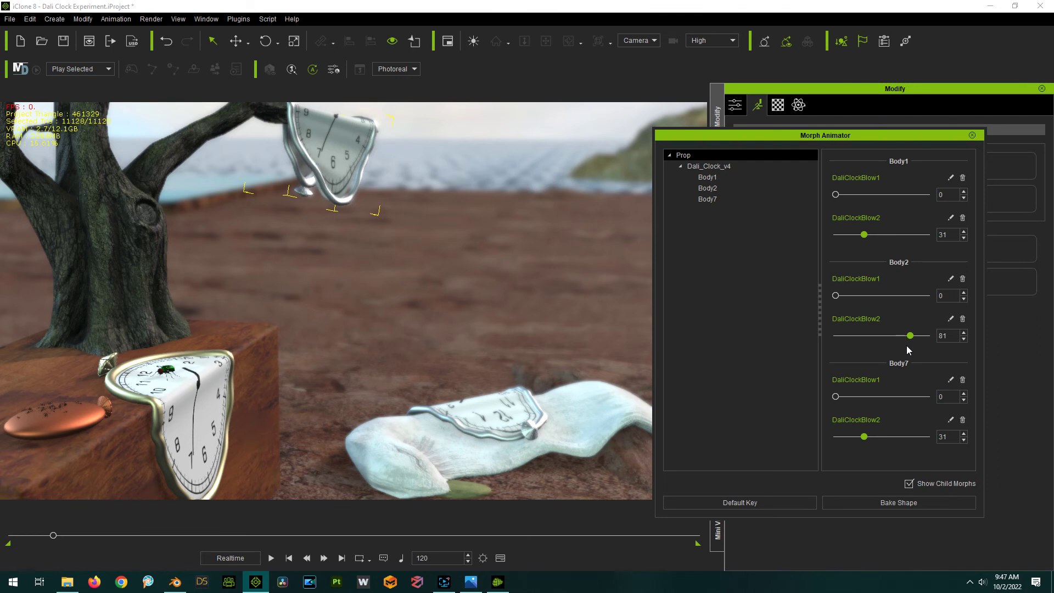
left_click(947, 436)
double_click(946, 437)
type("81")
left_click(950, 235)
double_click(947, 235)
left_click(951, 337)
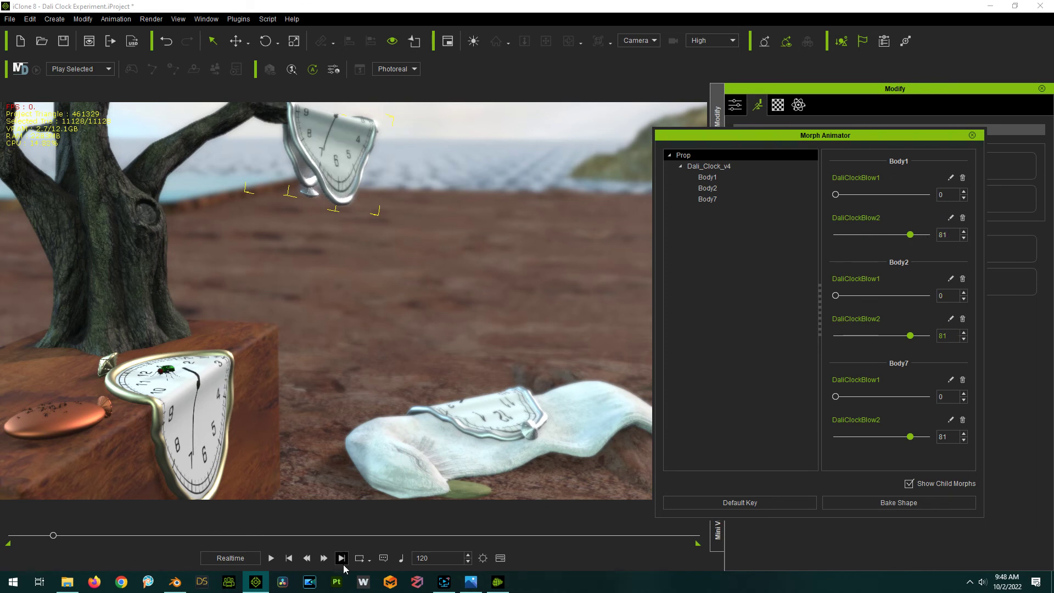
left_click(288, 558)
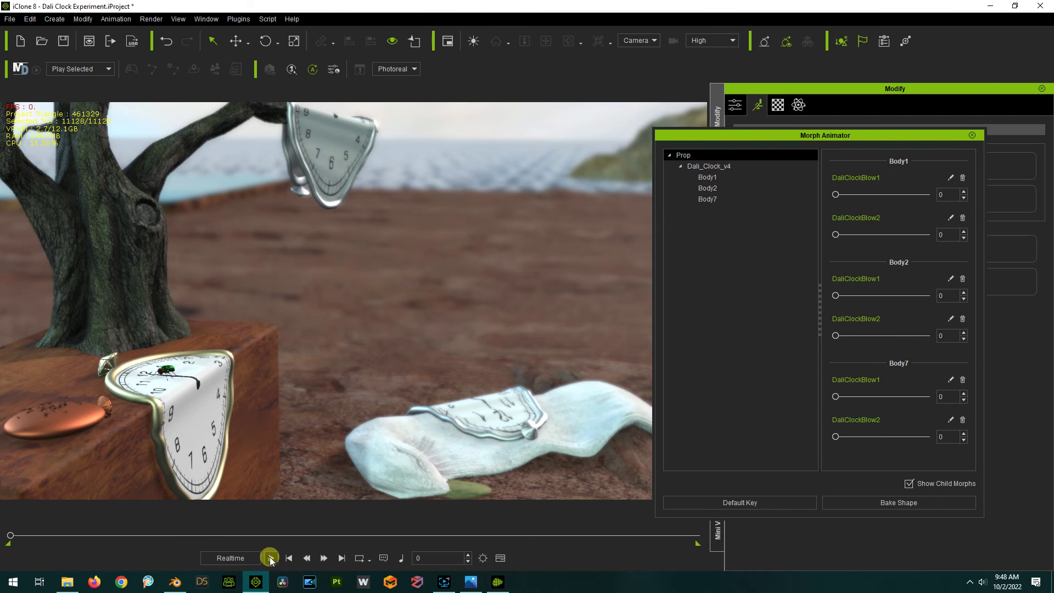
left_click(271, 558)
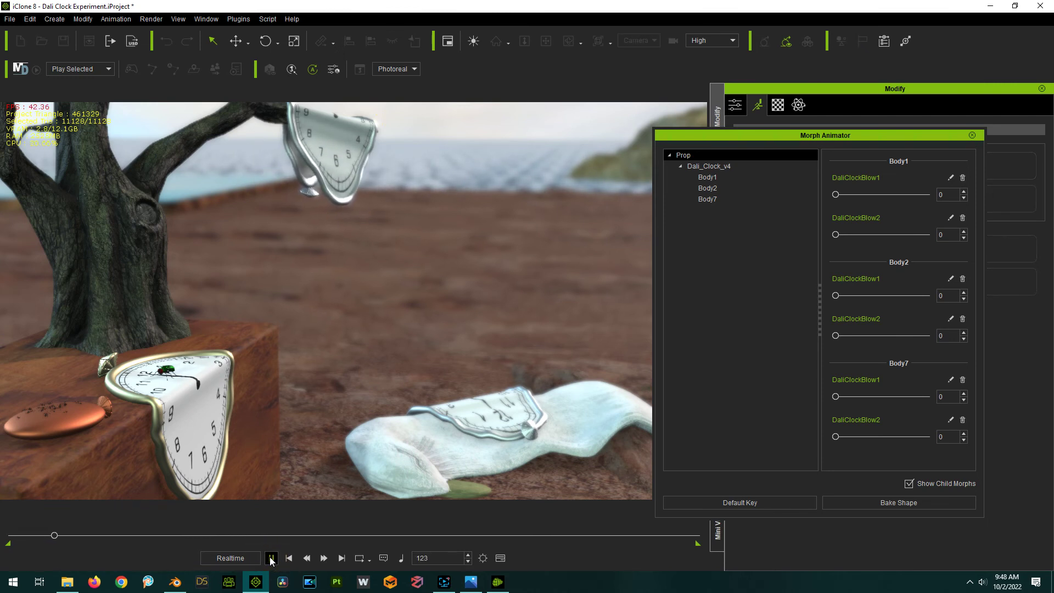
left_click(271, 558)
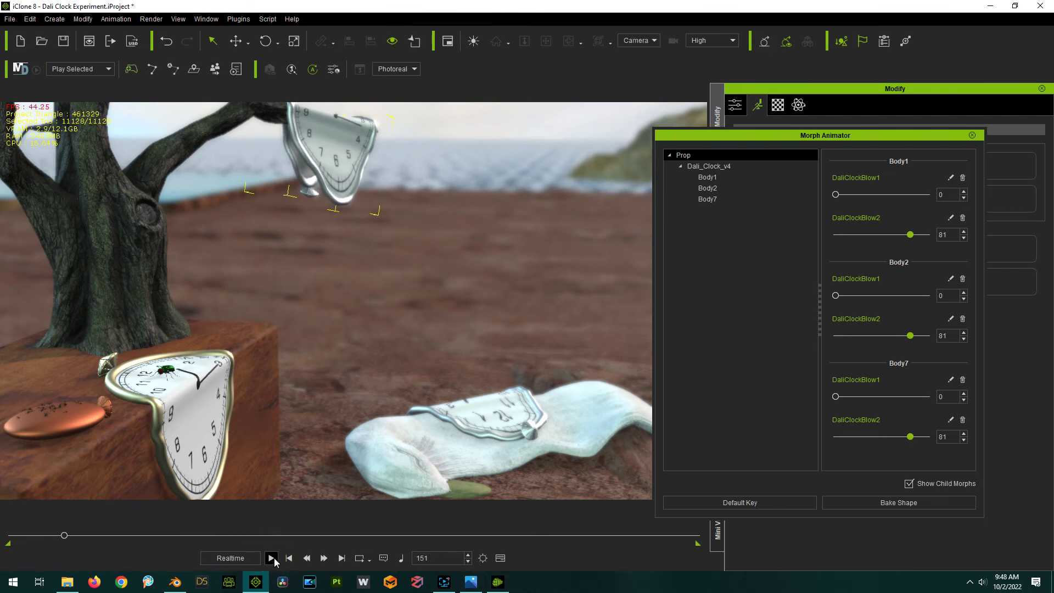
left_click(271, 558)
left_click(271, 558)
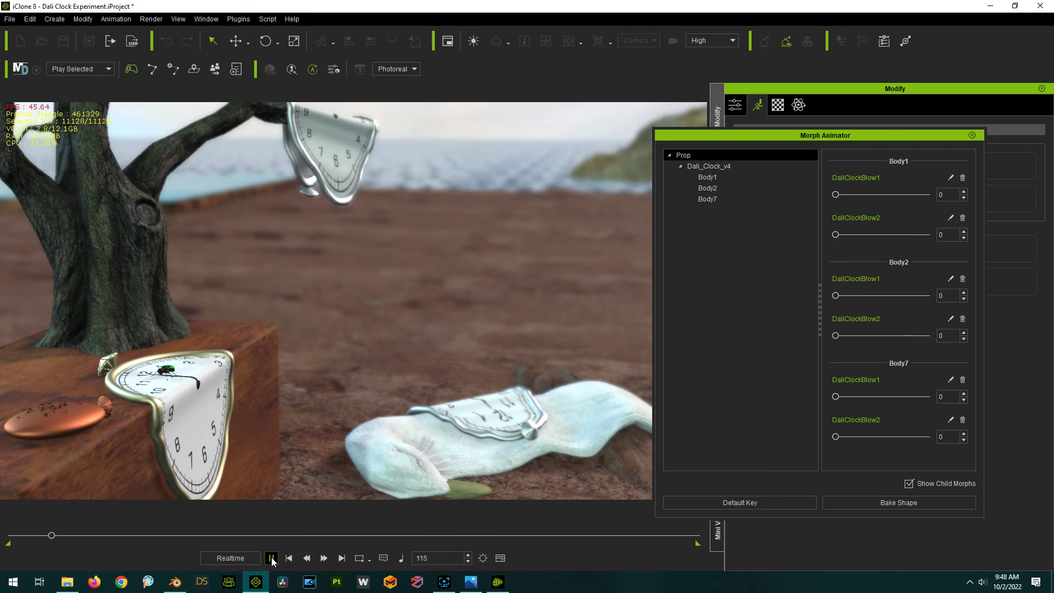
Step: Pause the animation preview and select the hanging clock
left_click(271, 558)
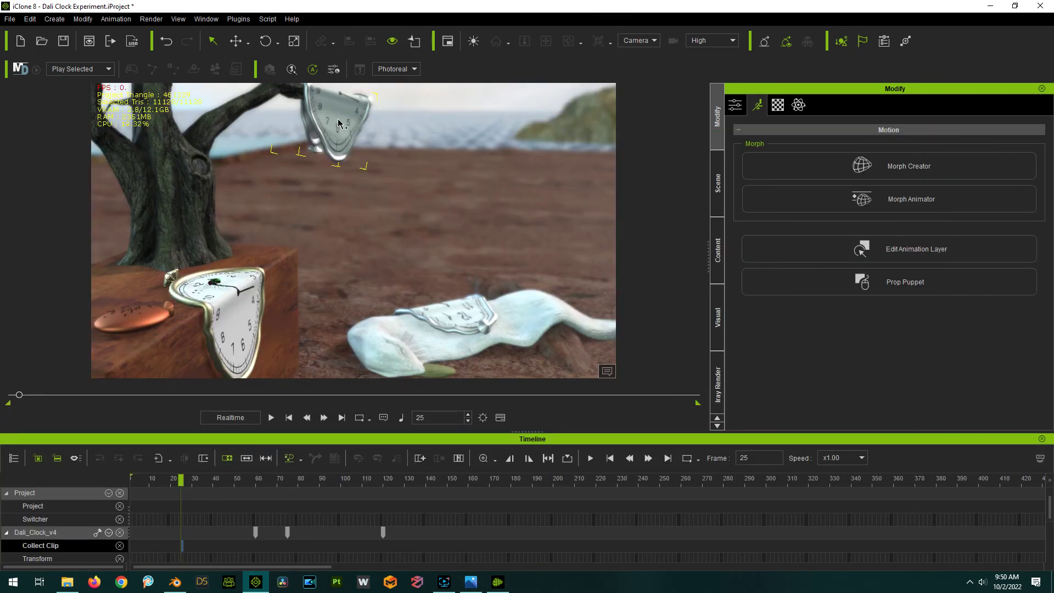
left_click(336, 119)
left_click(339, 122)
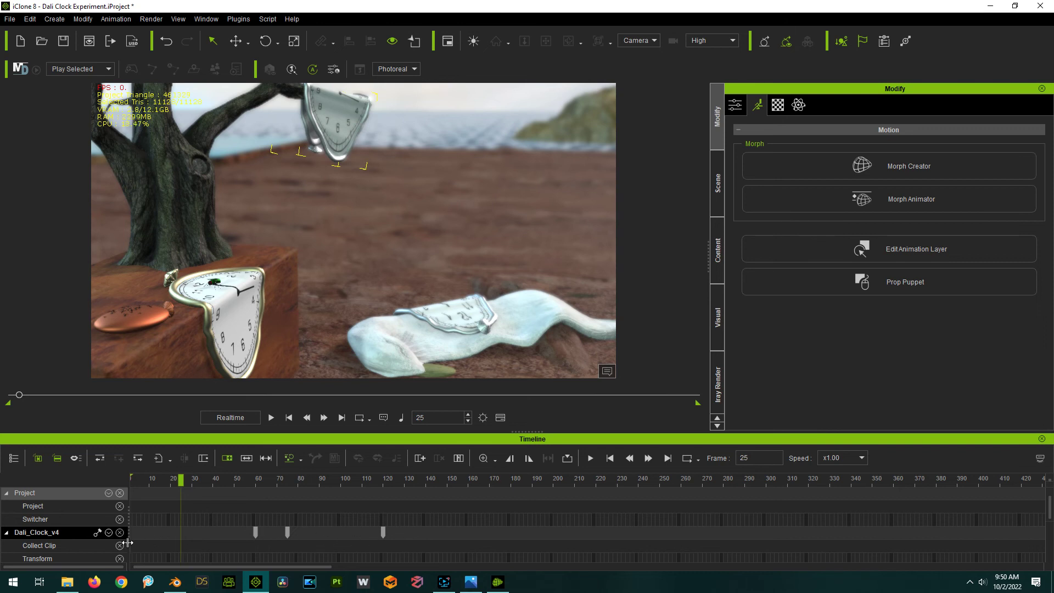
scroll(177, 533, "down", 3)
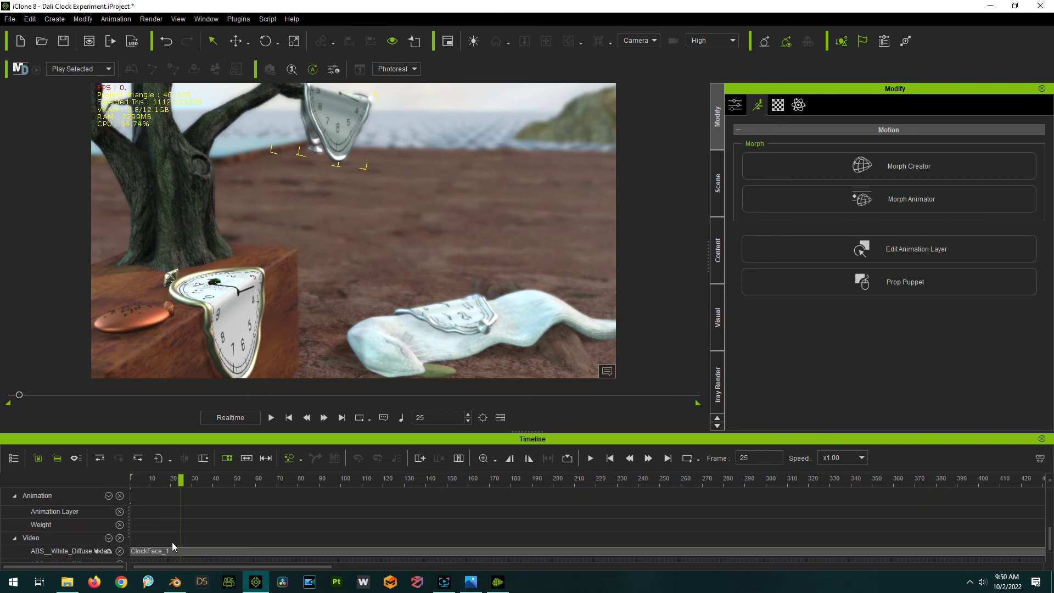
scroll(171, 542, "up", 3)
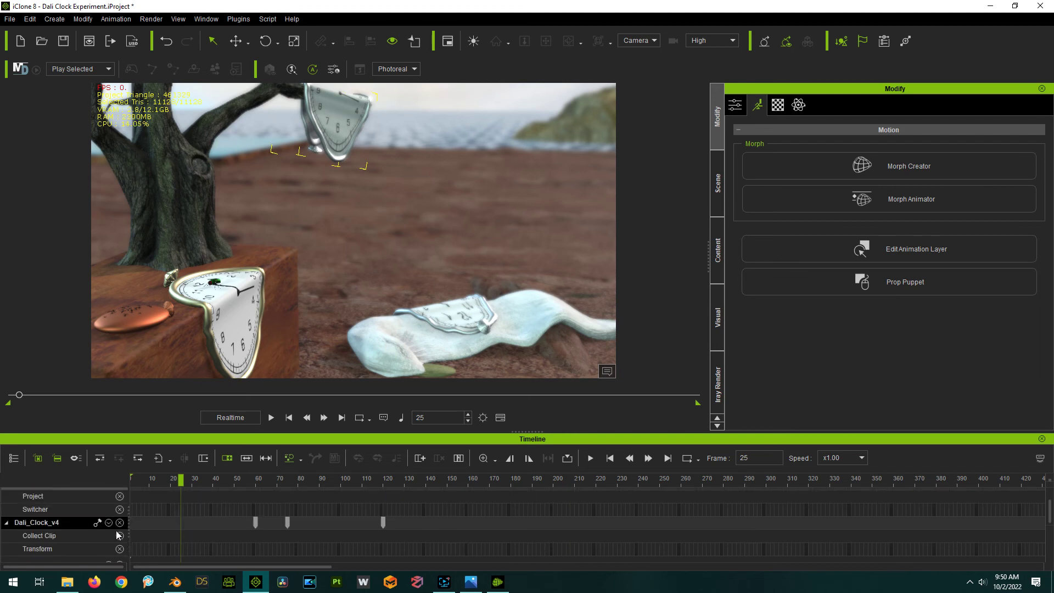
Step: Show the Morph track for Dali_Clock_v4, collapse Video and expand Morph to view its keys
left_click(109, 522)
left_click(115, 510)
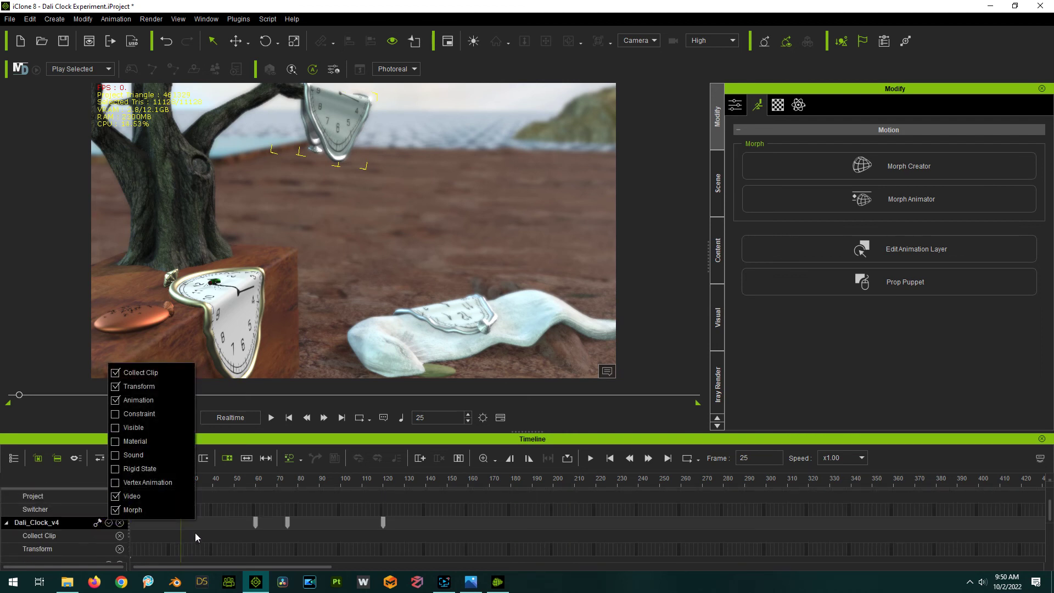
left_click(259, 469)
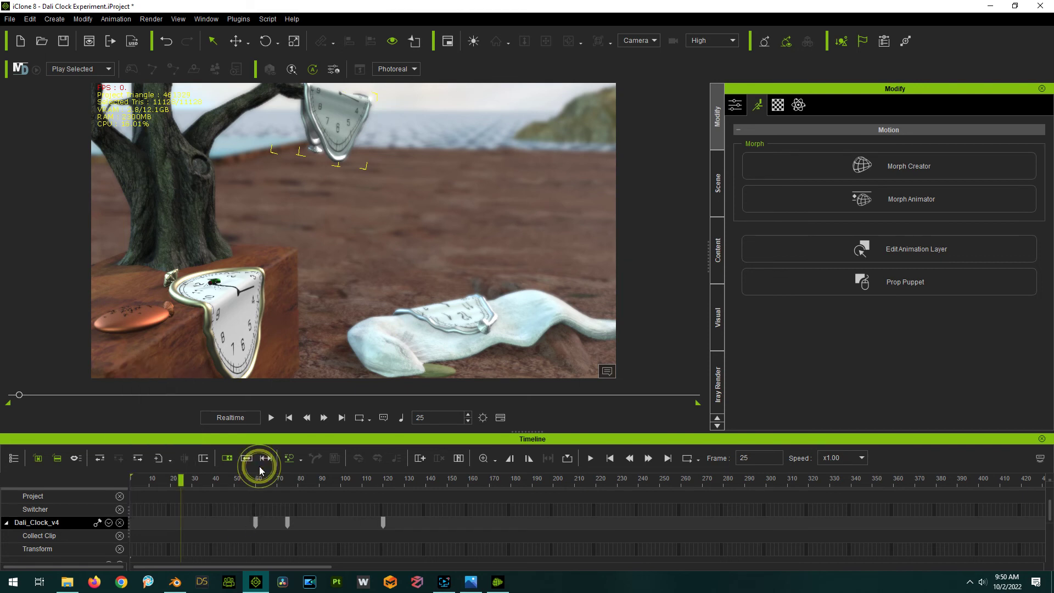
scroll(242, 529, "down", 4)
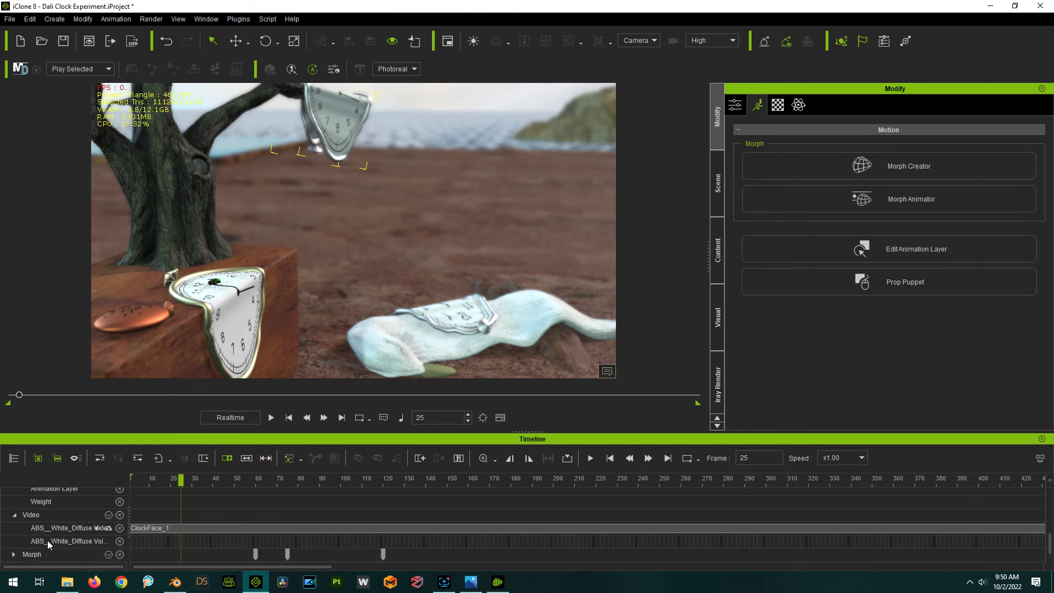
left_click(15, 515)
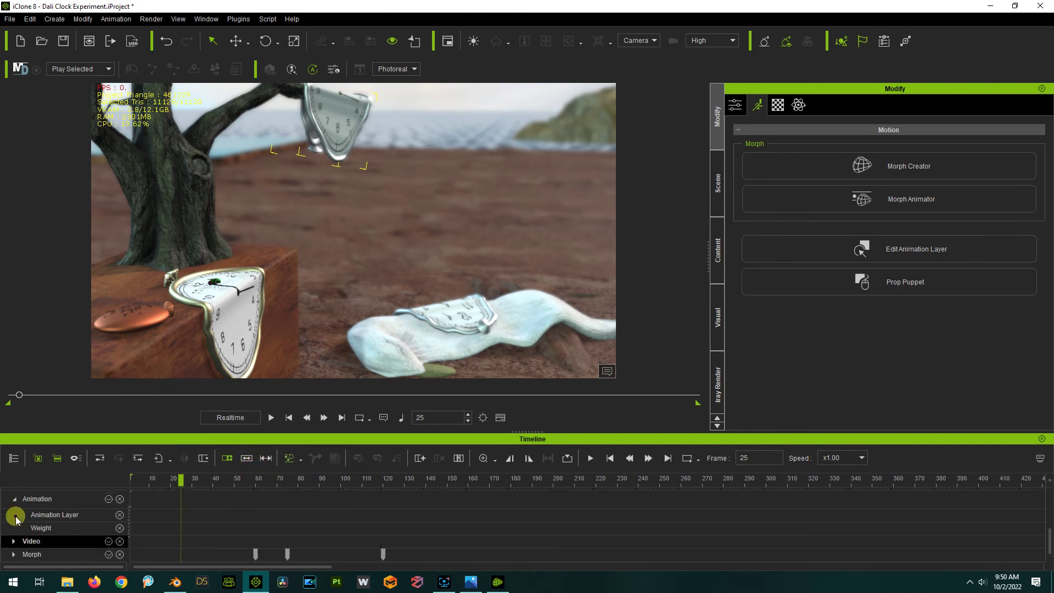
left_click(12, 554)
scroll(245, 512, "down", 5)
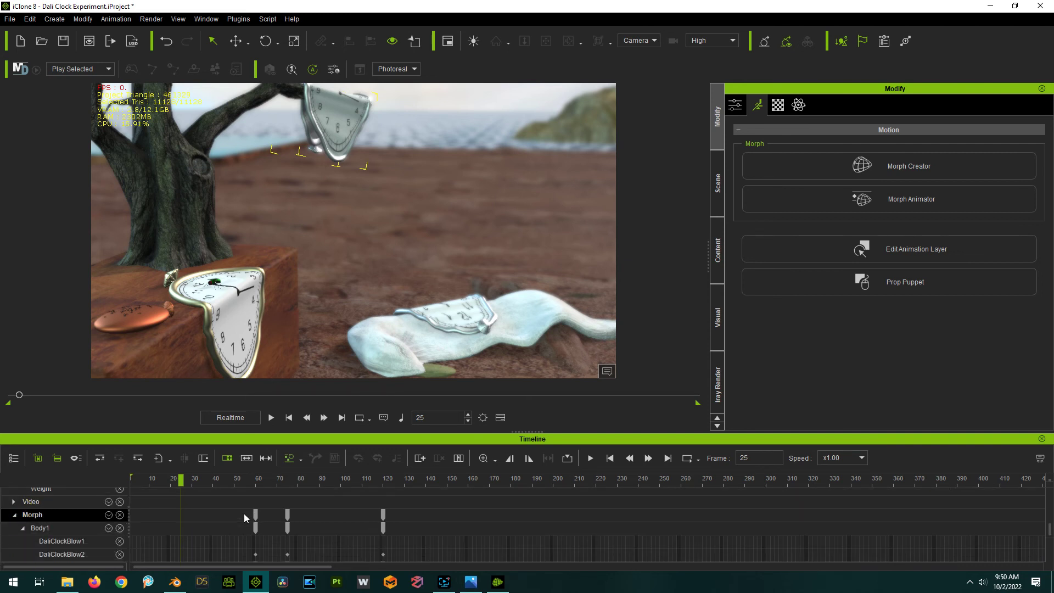
scroll(243, 515, "up", 4)
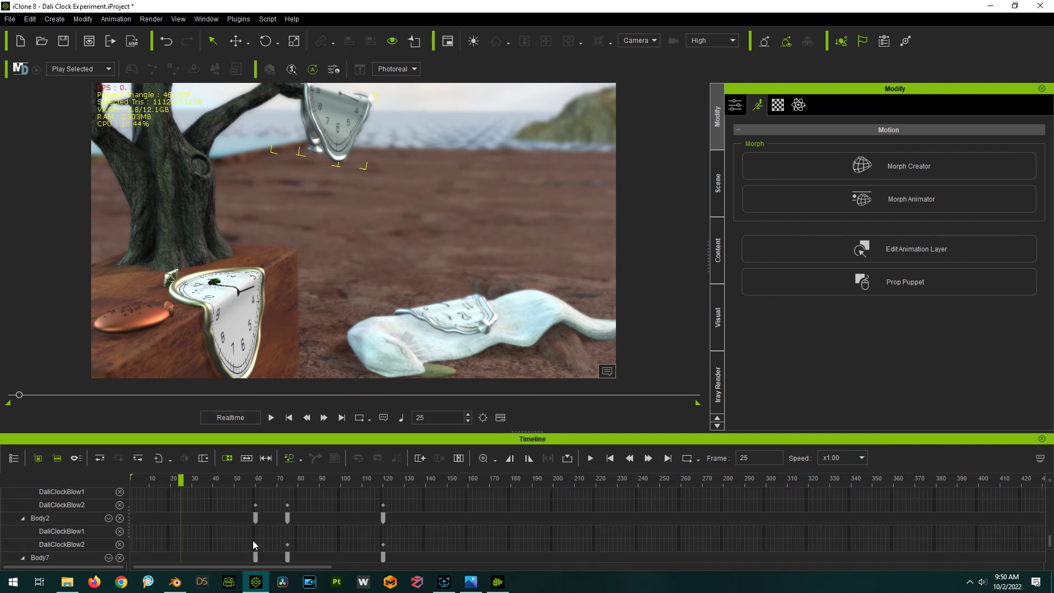
scroll(252, 526, "up", 1)
scroll(265, 515, "up", 1)
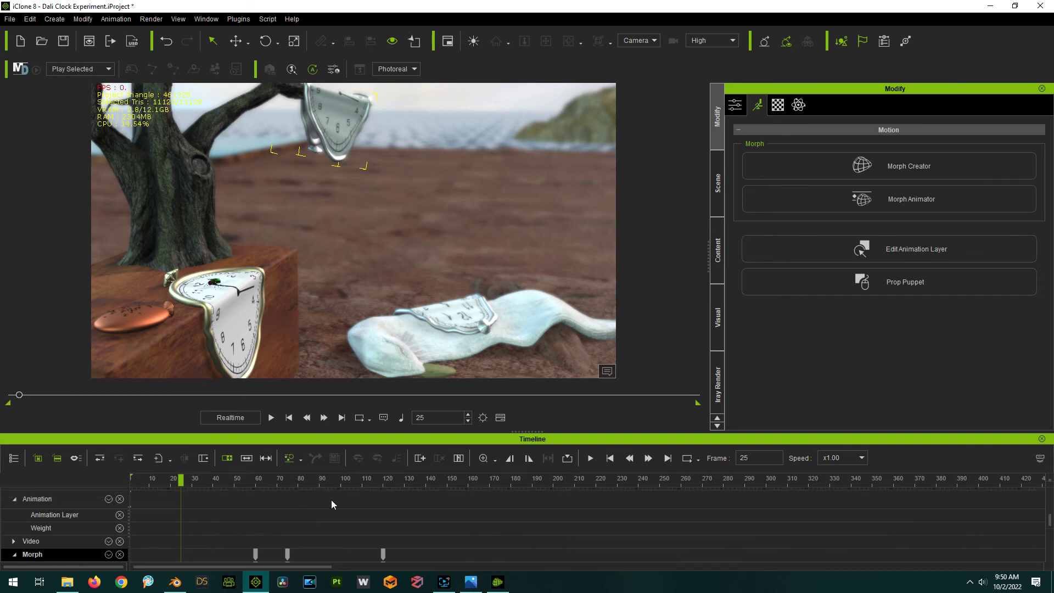
scroll(260, 529, "down", 3)
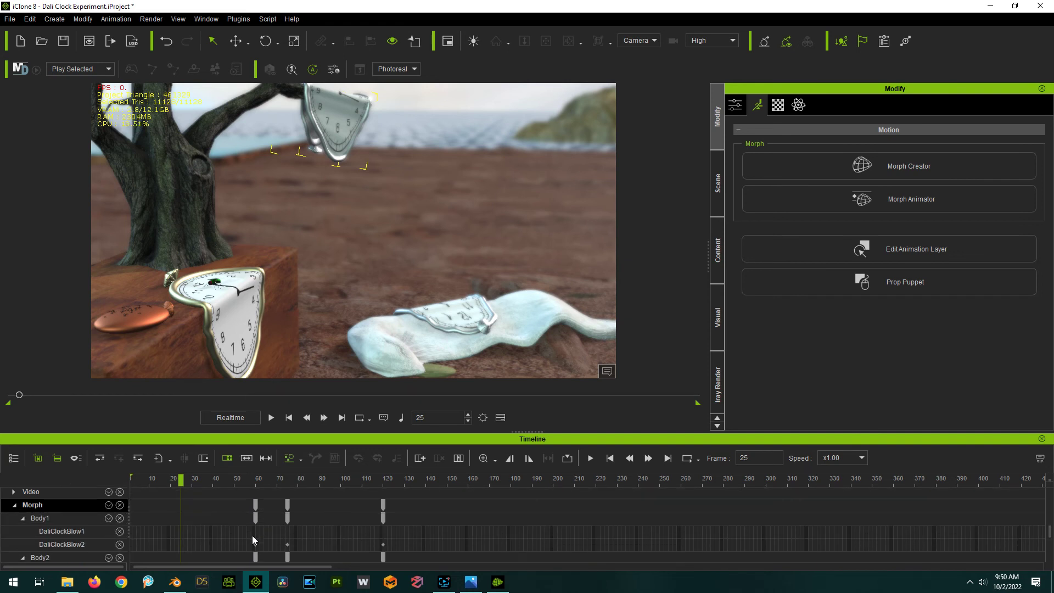
scroll(217, 528, "down", 4)
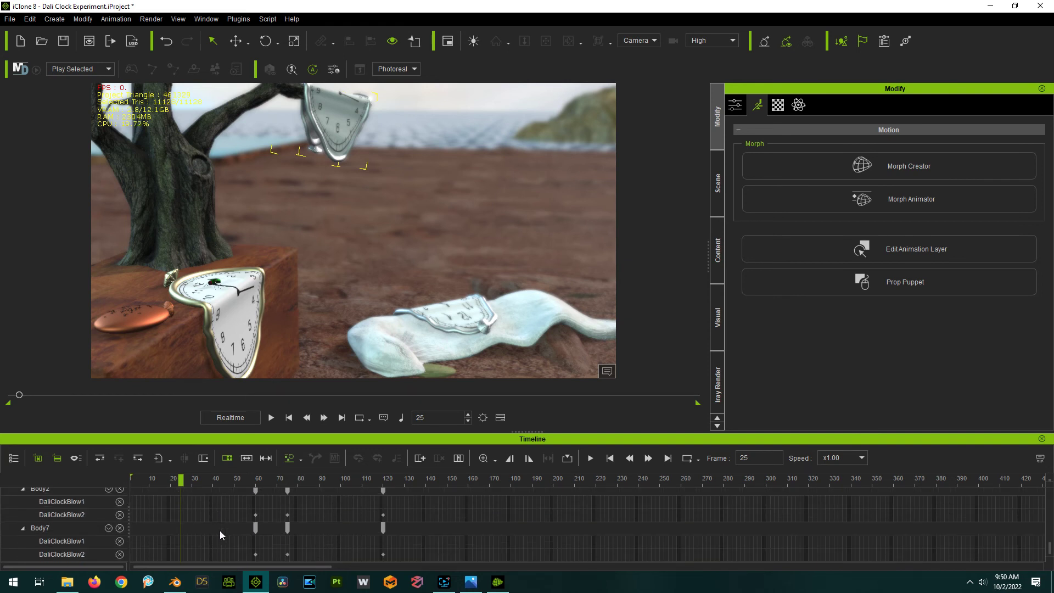
scroll(220, 530, "up", 4)
scroll(240, 540, "up", 3)
scroll(240, 540, "down", 7)
scroll(240, 542, "up", 8)
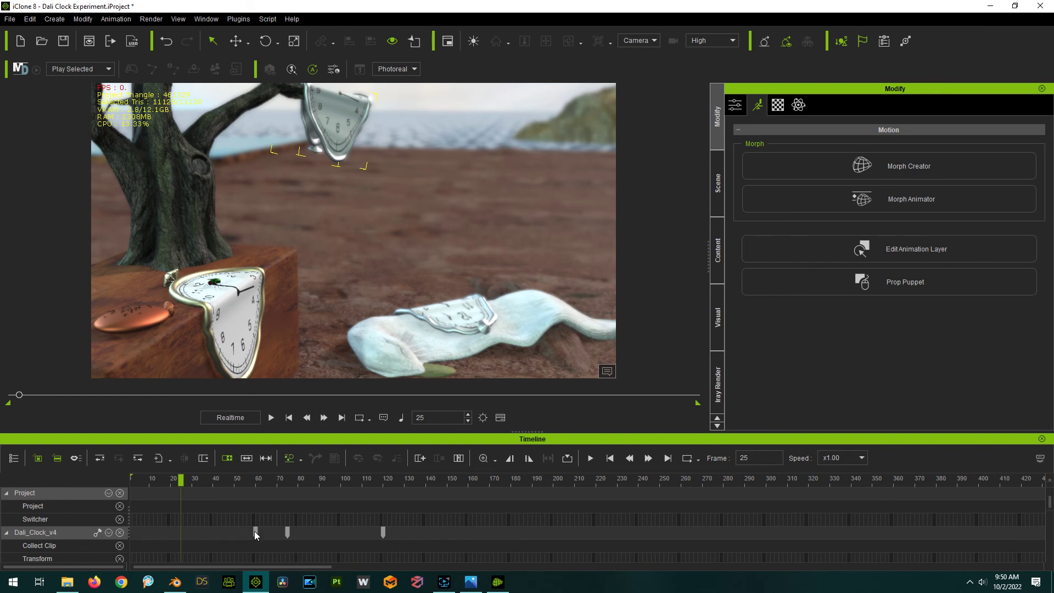
scroll(253, 532, "down", 8)
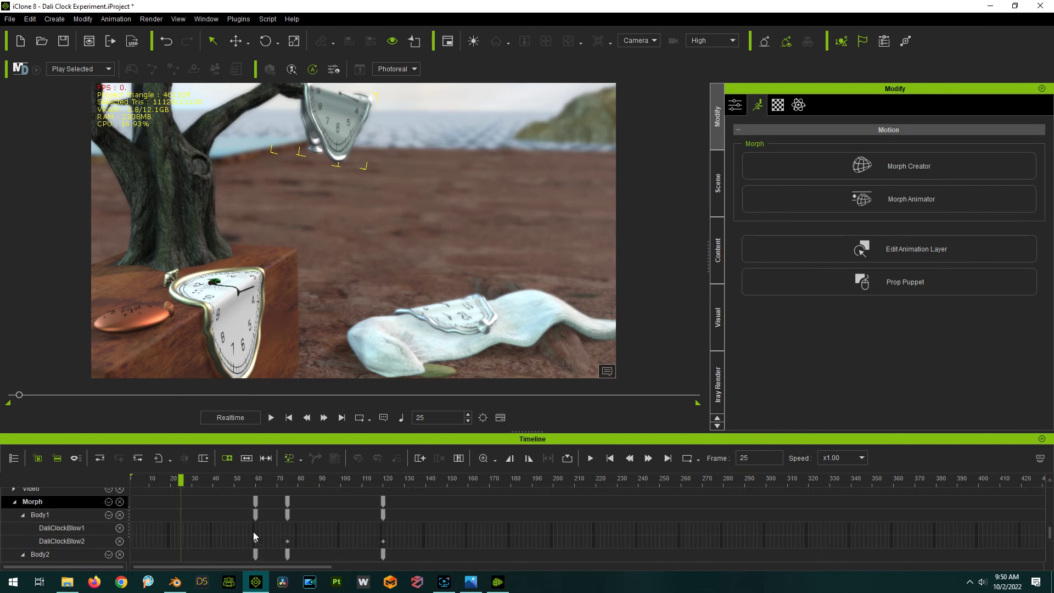
scroll(251, 545, "down", 2)
scroll(252, 544, "up", 10)
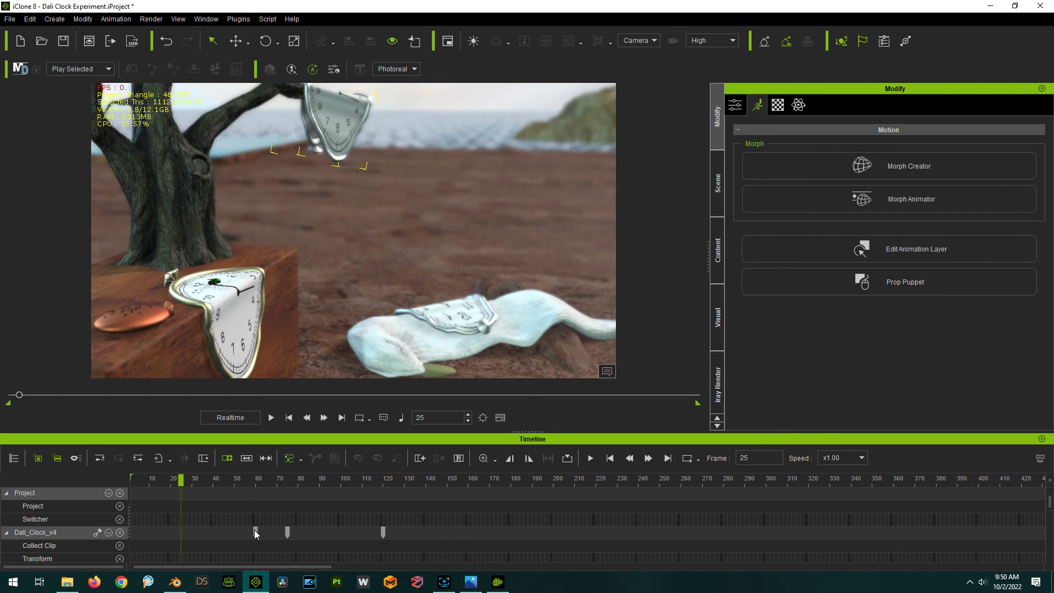
Step: Move the first morph key to about frame 23 and the second to about 36, previewing playback
left_click_drag(255, 532, 180, 539)
left_click(287, 532)
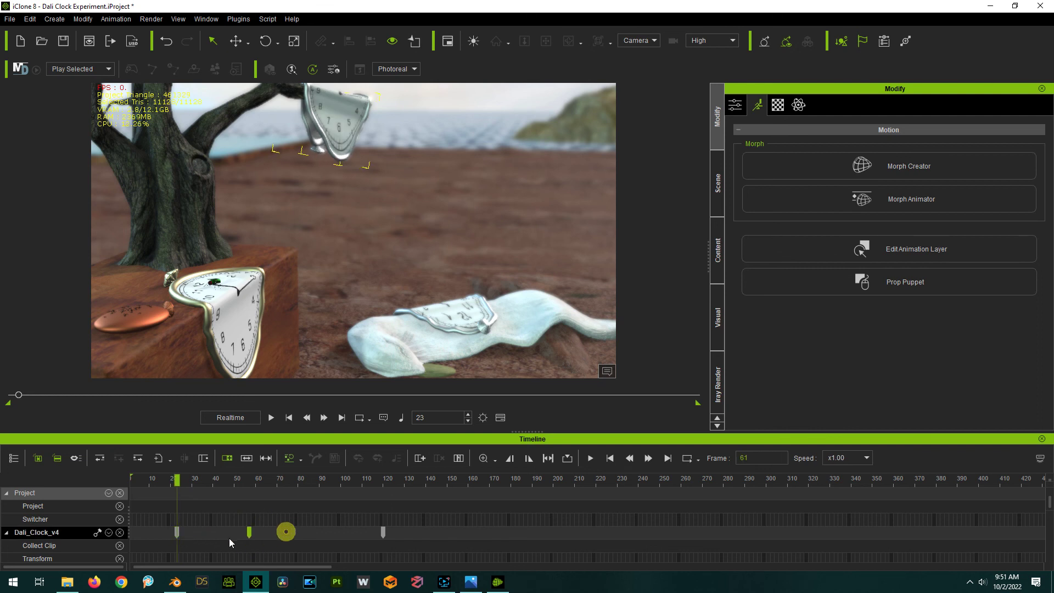
left_click(270, 417)
left_click_drag(202, 534, 208, 533)
key("Return")
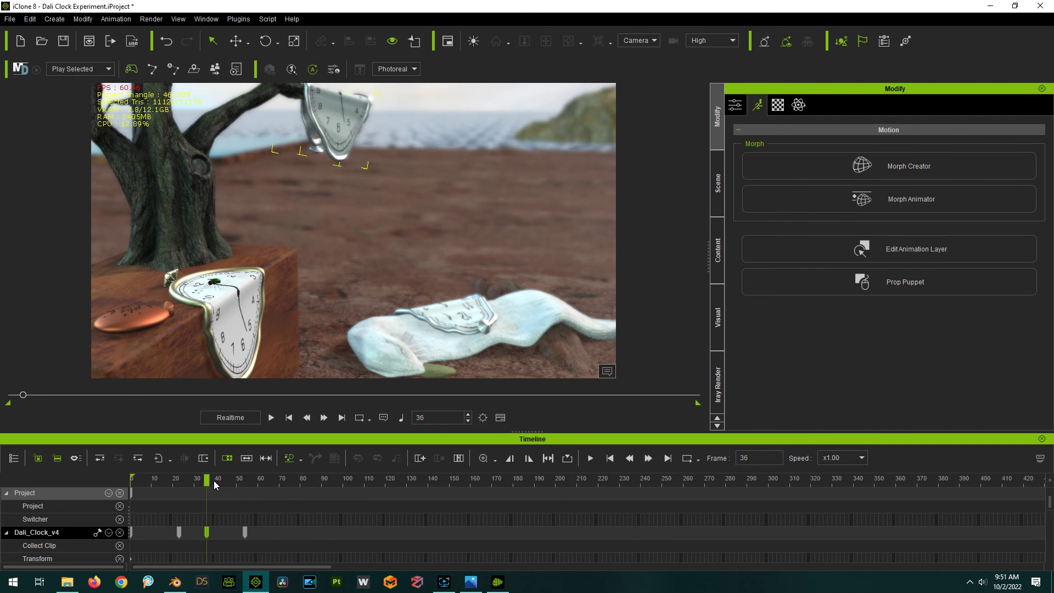
left_click_drag(207, 481, 105, 491)
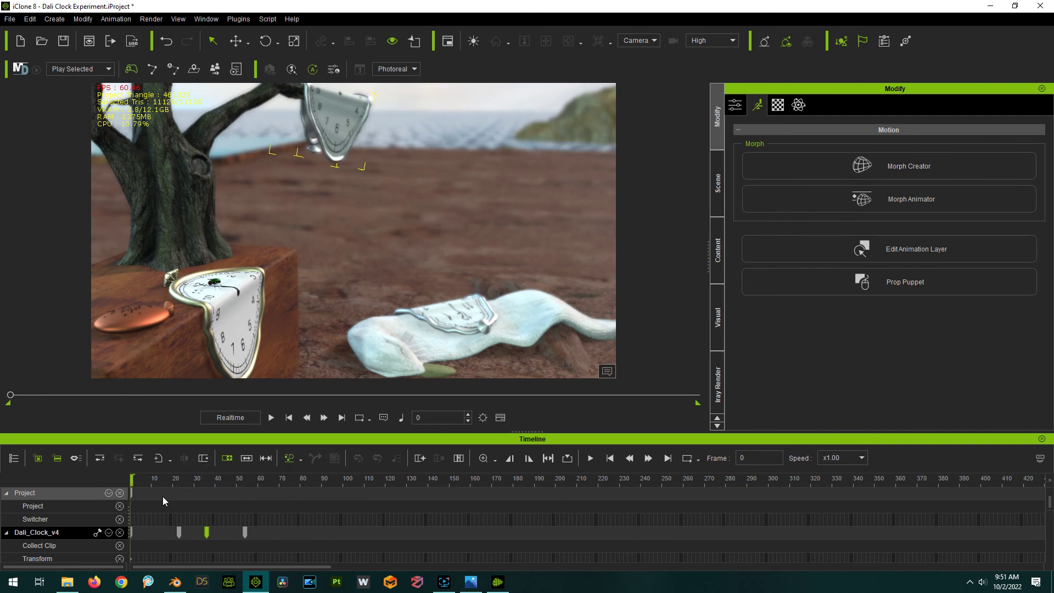
left_click(271, 417)
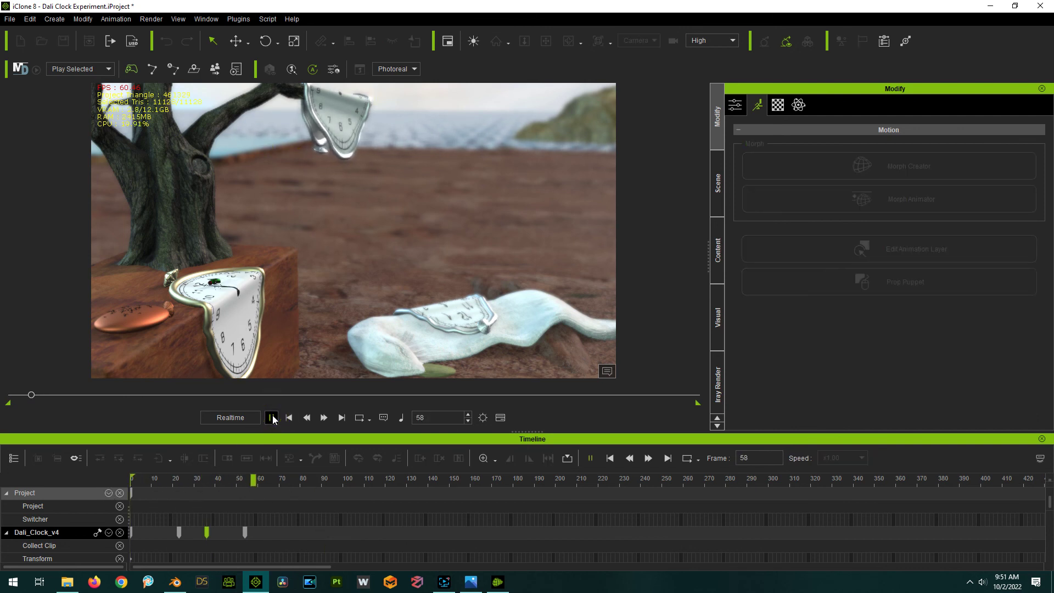
left_click(272, 418)
Step: Shift the frame-54 morph key to frame 60 and play back to check timing
left_click(245, 532)
left_click_drag(246, 532, 258, 532)
left_click(288, 417)
left_click(271, 417)
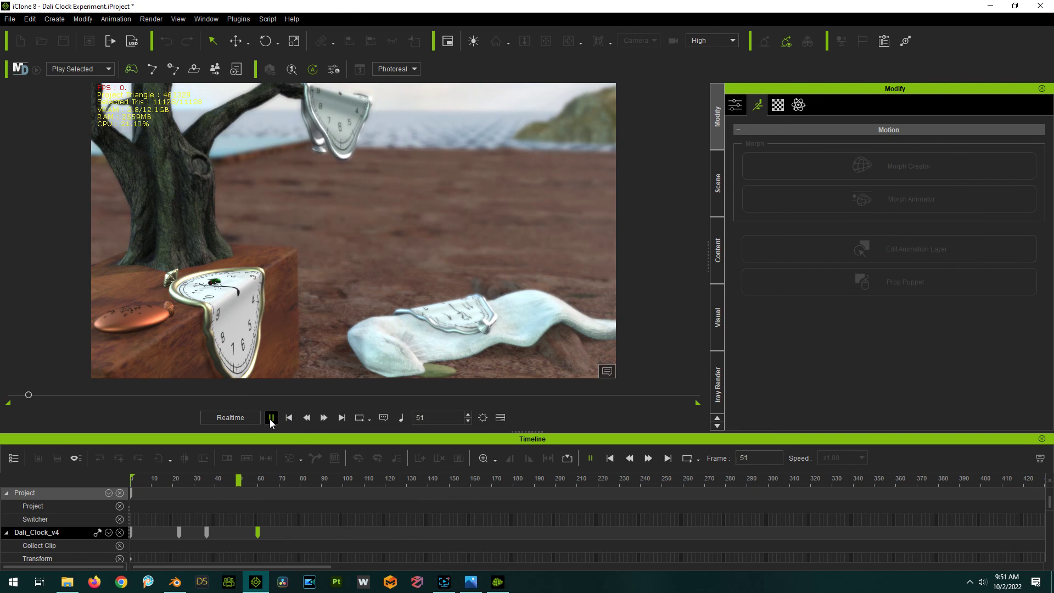
left_click(271, 418)
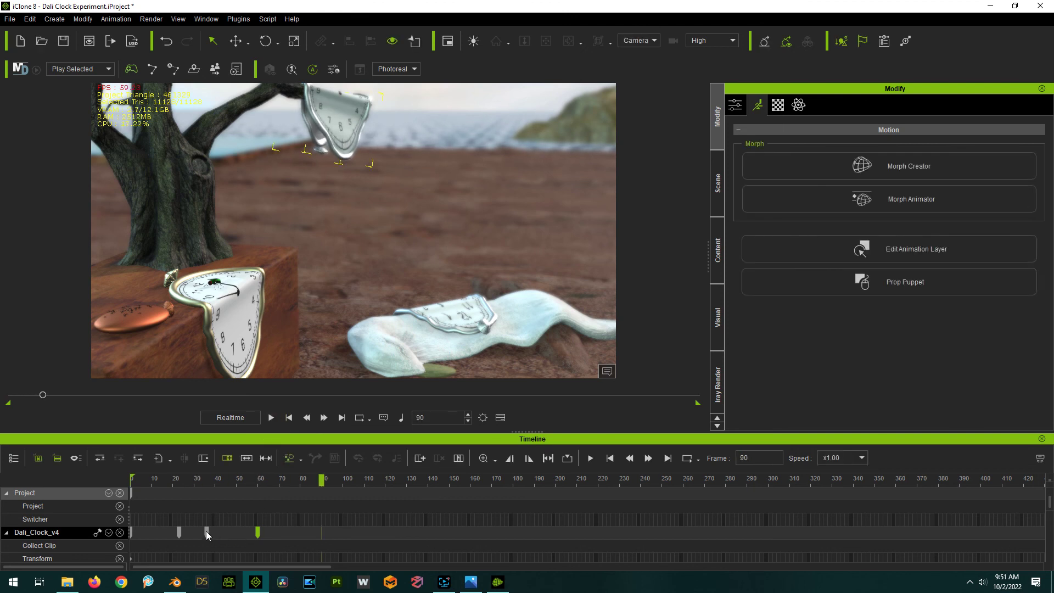
Step: Move the frame-36 key to 40 and the frame-23 key to 29, then return to the start
left_click_drag(206, 533, 214, 532)
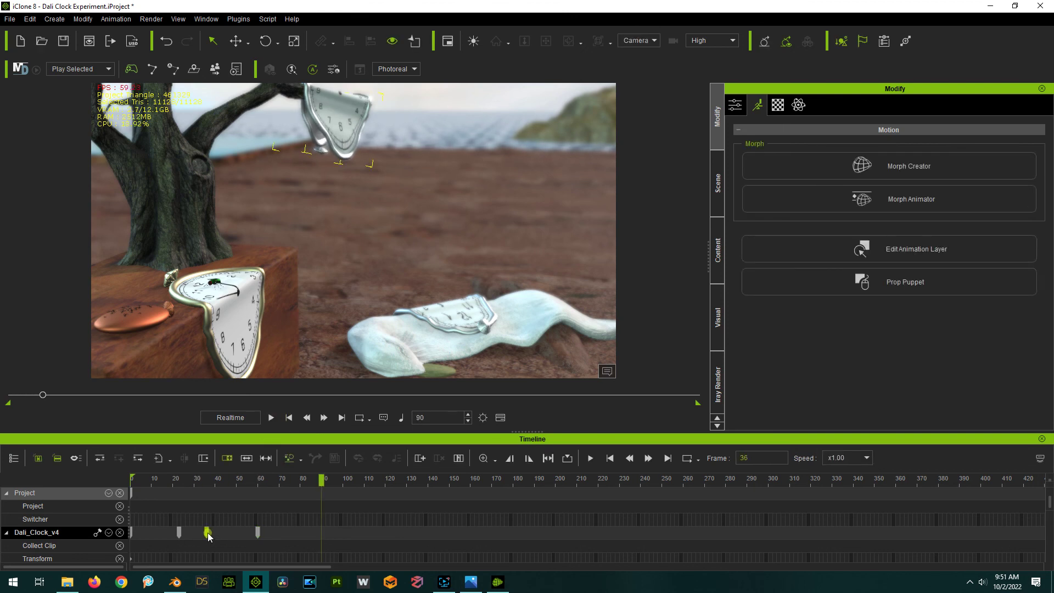
left_click(179, 532)
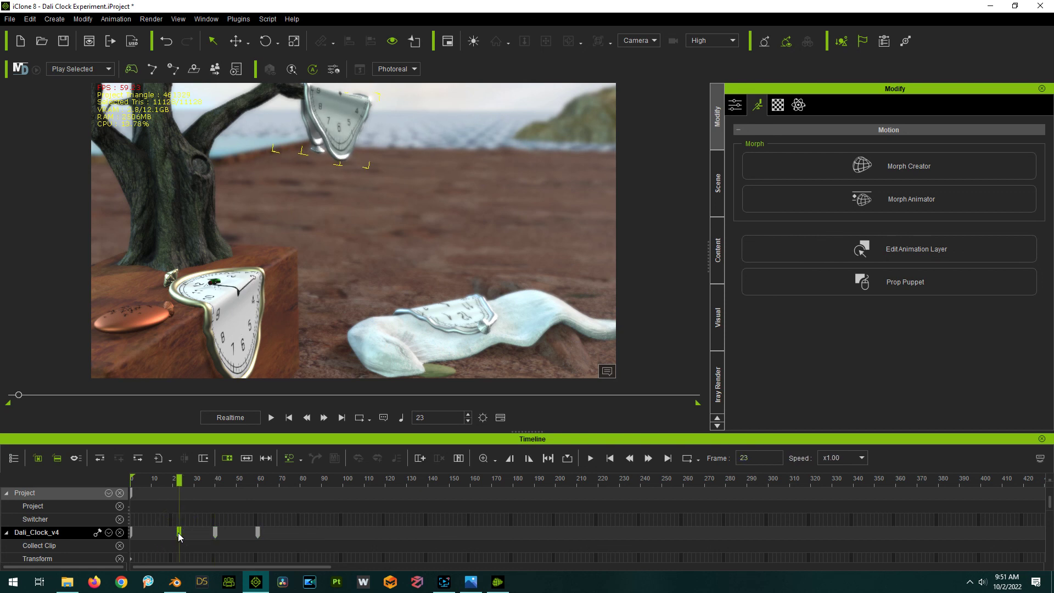
left_click_drag(180, 536, 195, 539)
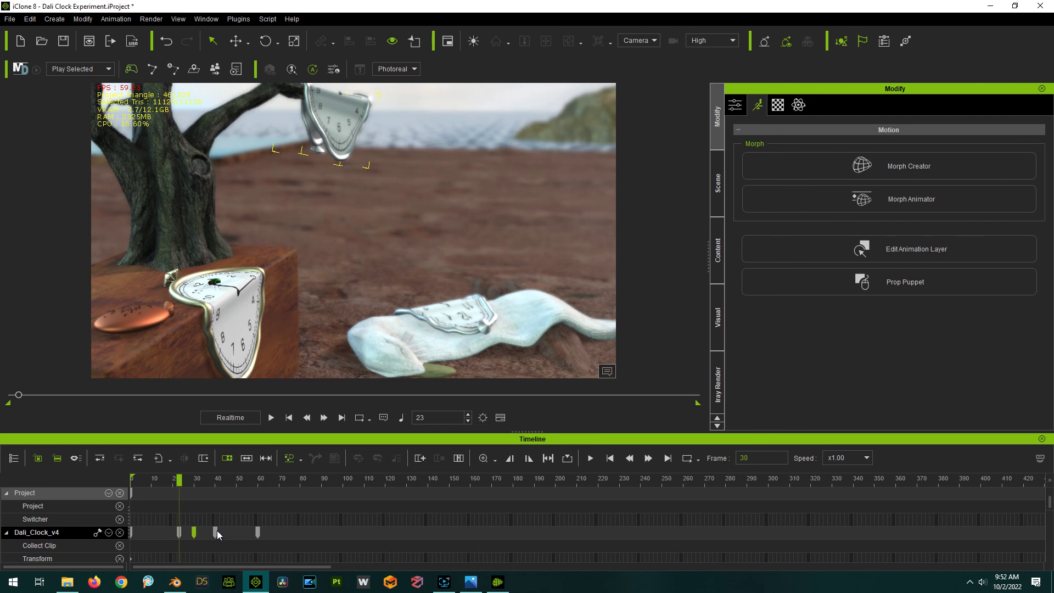
left_click(215, 529)
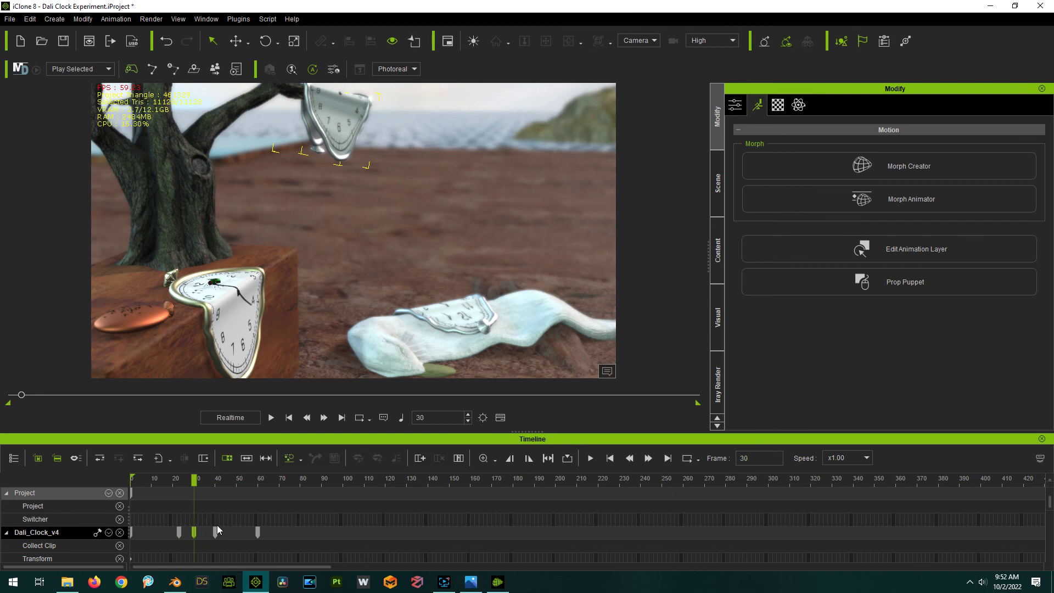
left_click(194, 483)
left_click(289, 417)
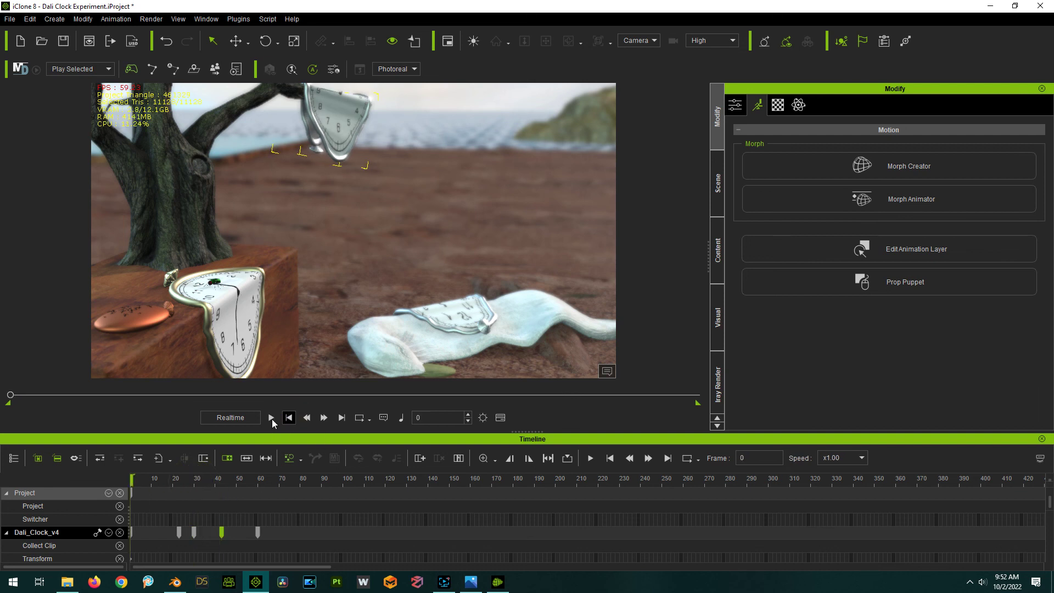
left_click(271, 418)
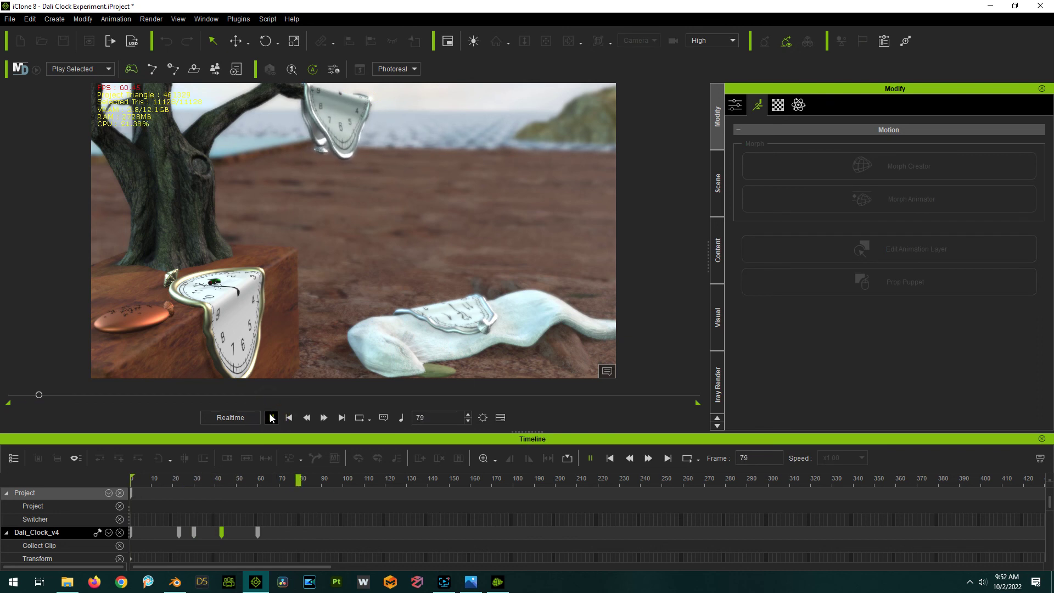
left_click(271, 418)
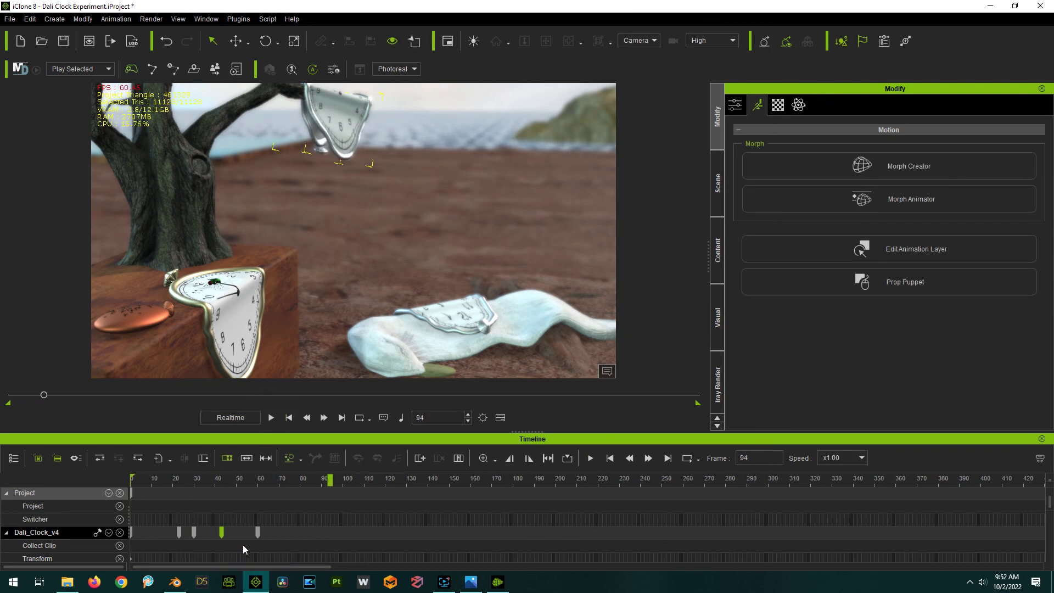